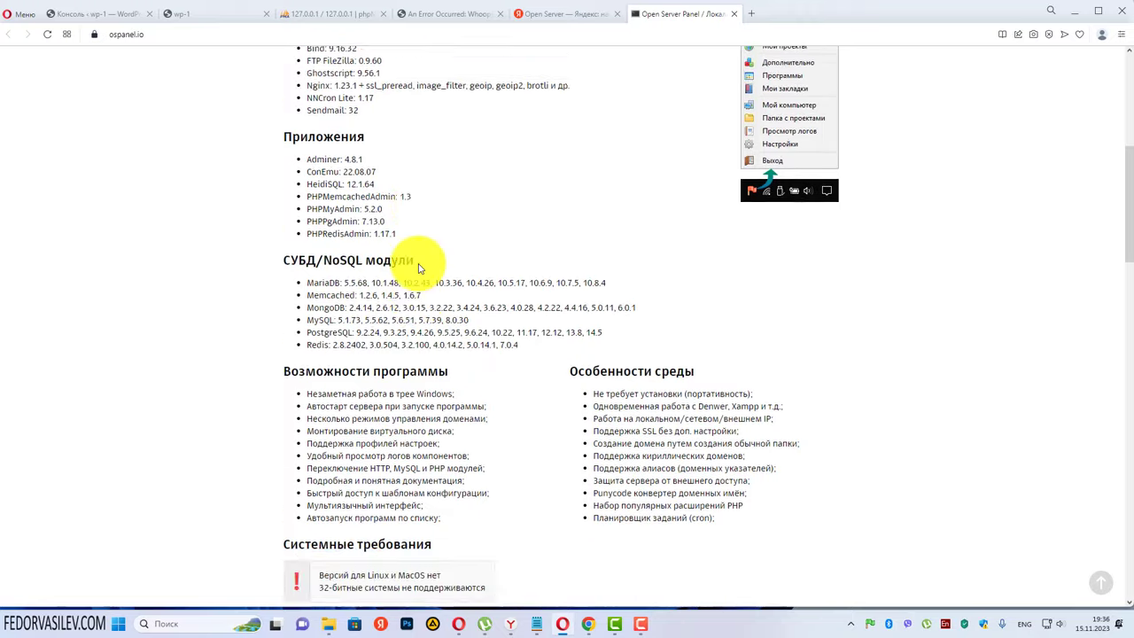
# Review the Open Server Panel website's overview, including the bundled modules, applications and program features.
pyautogui.scroll(5, 419, 263)
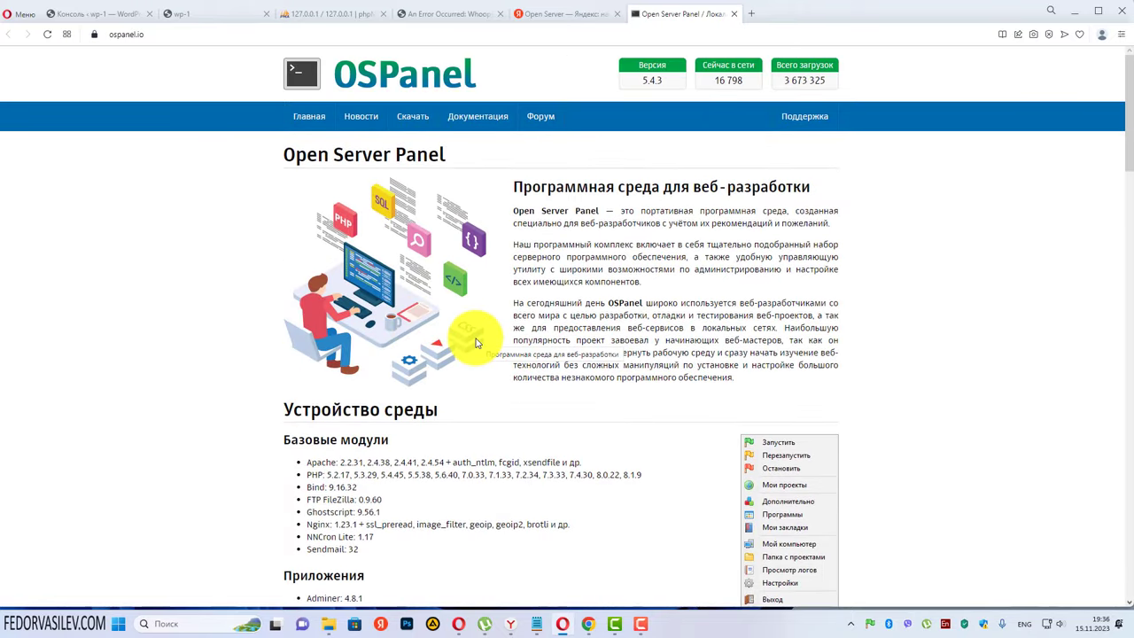
pyautogui.scroll(-5, 664, 435)
pyautogui.scroll(5, 664, 425)
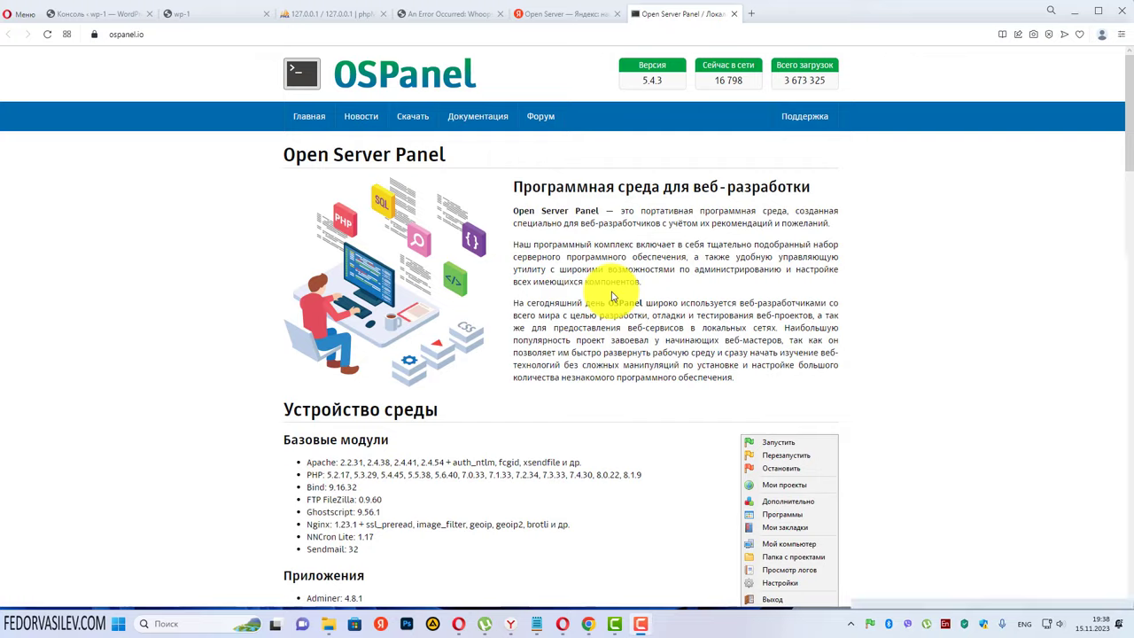
# Show the desktop and bring up the available actions for the Open Server Panel shortcut.
pyautogui.press('super+d')
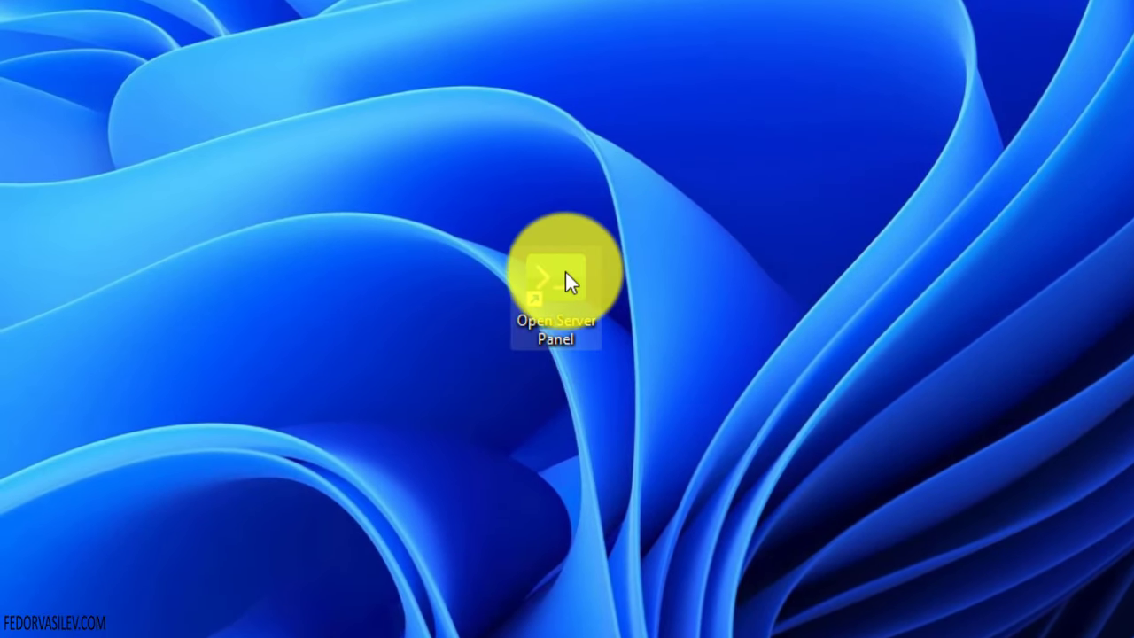
pyautogui.rightClick(565, 272)
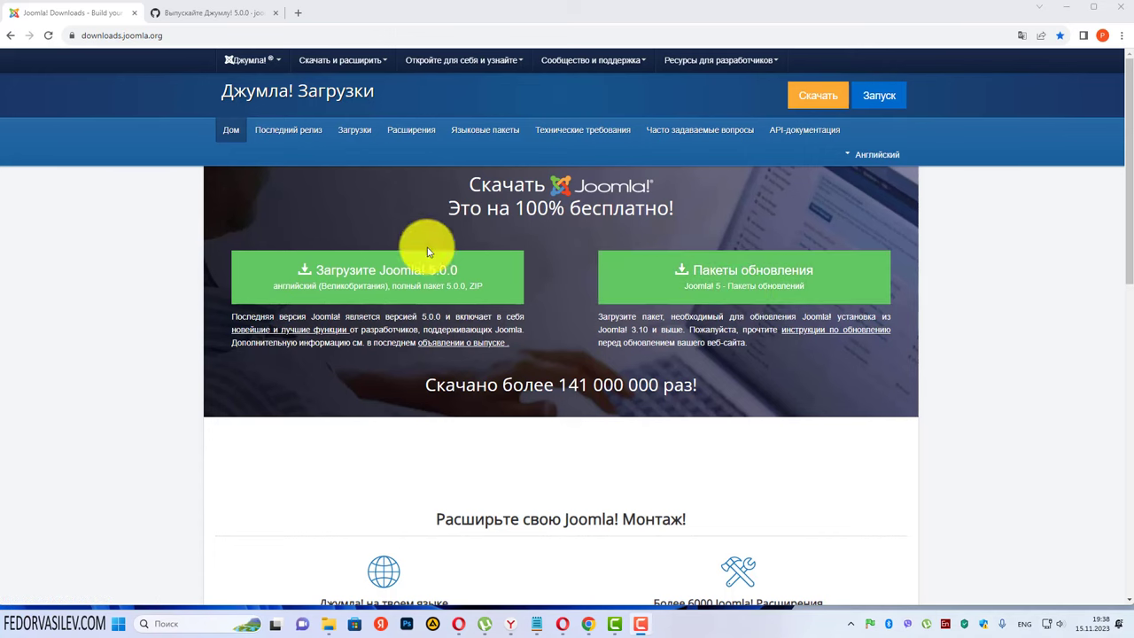
# Examine the installation packages on the GitHub release page for Joomla 5.0.0.
pyautogui.click(180, 14)
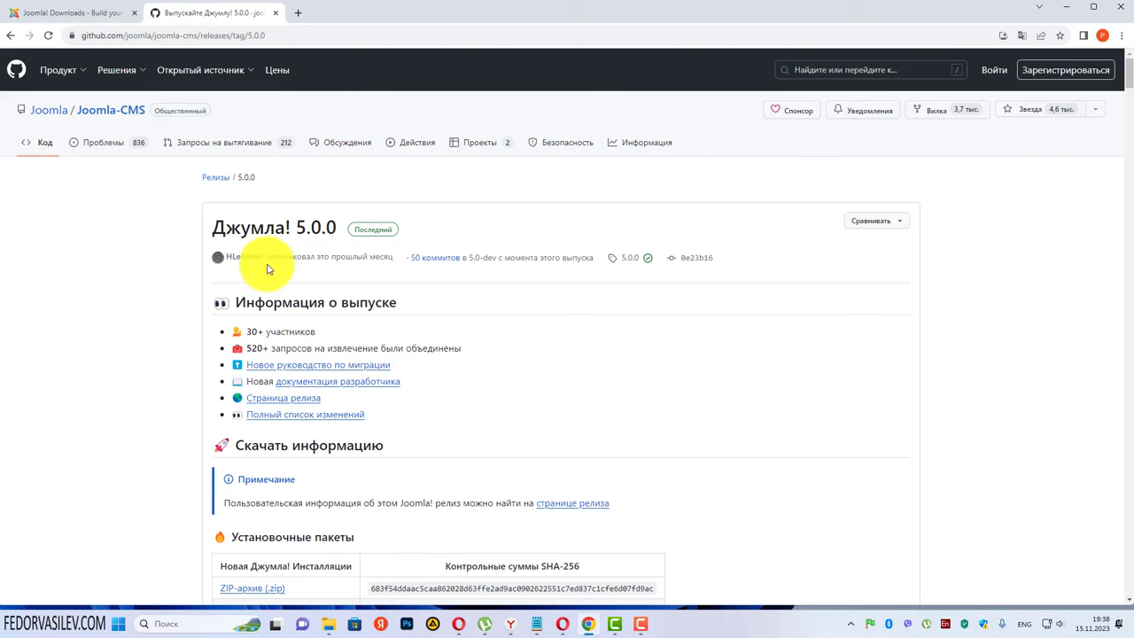
pyautogui.scroll(-4, 355, 214)
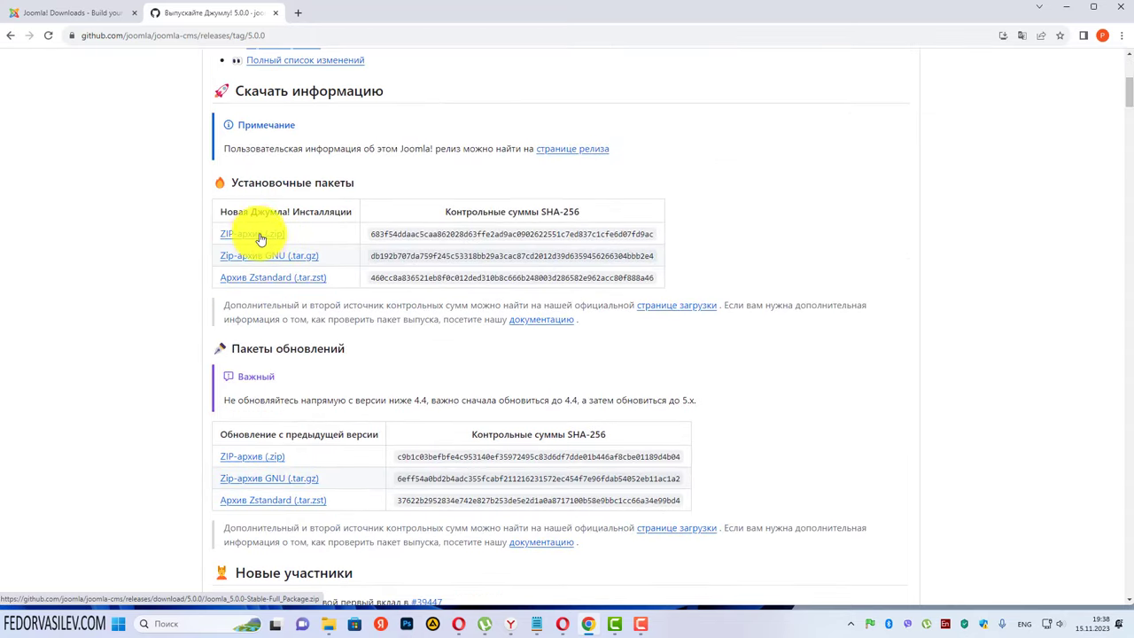
pyautogui.scroll(4, 260, 235)
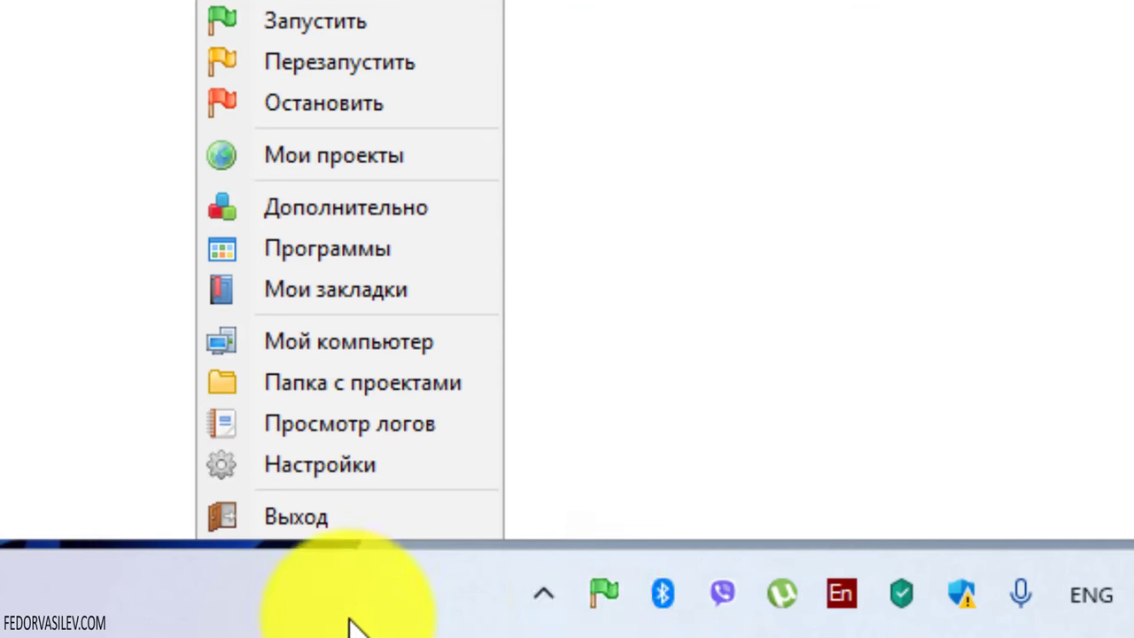
# Check the hidden system tray icons and the commands offered by Open Server Panel's tray flag.
pyautogui.click(551, 600)
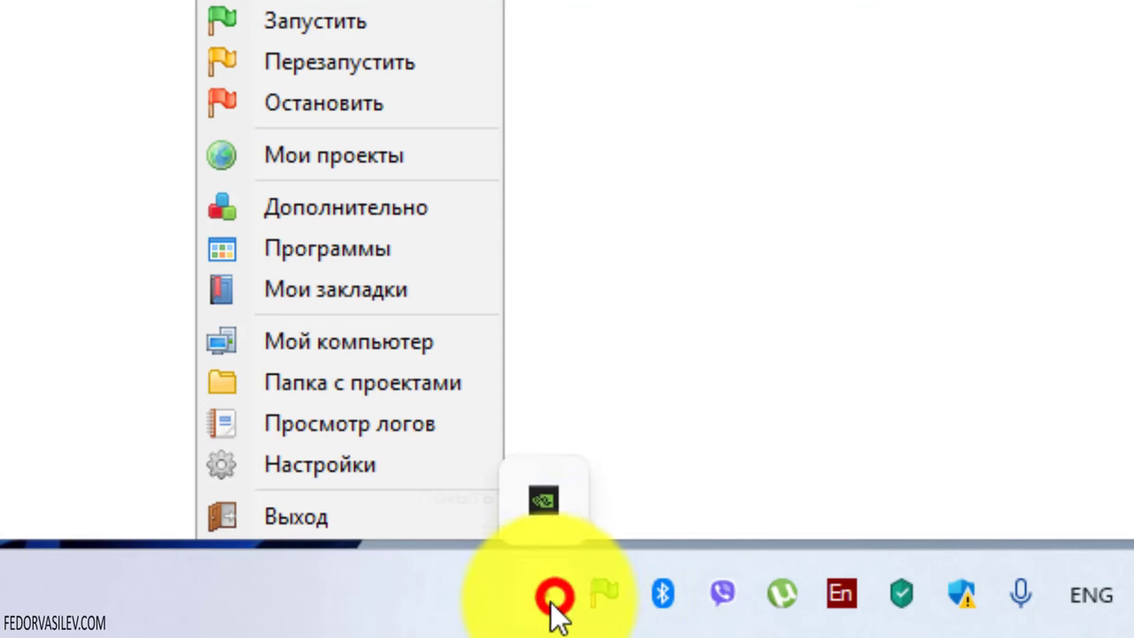
pyautogui.click(541, 600)
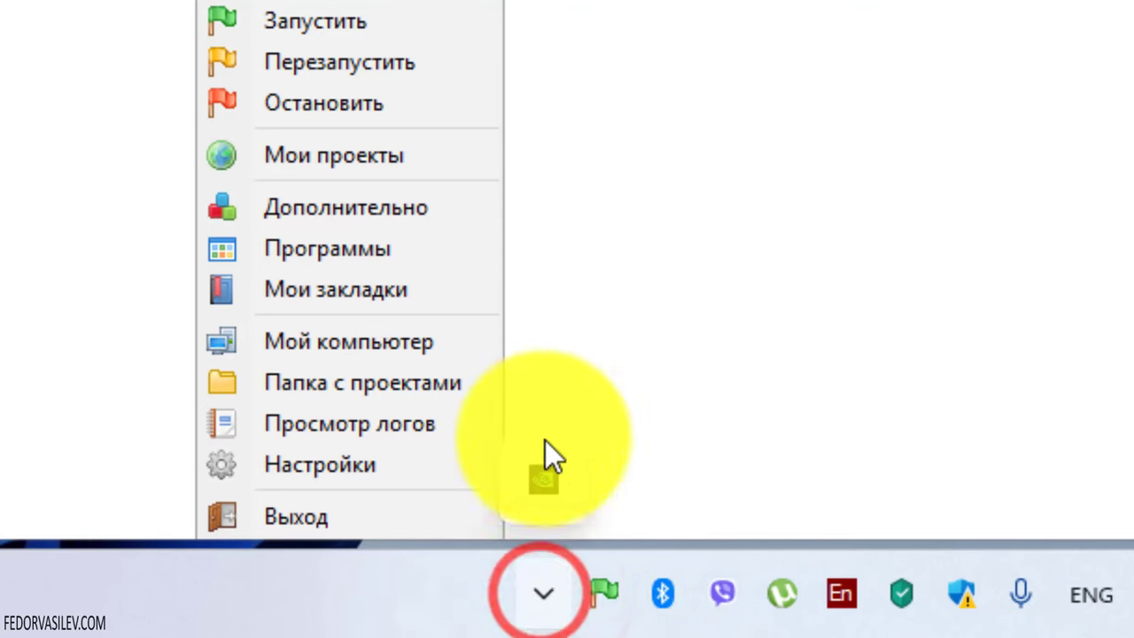
pyautogui.click(534, 599)
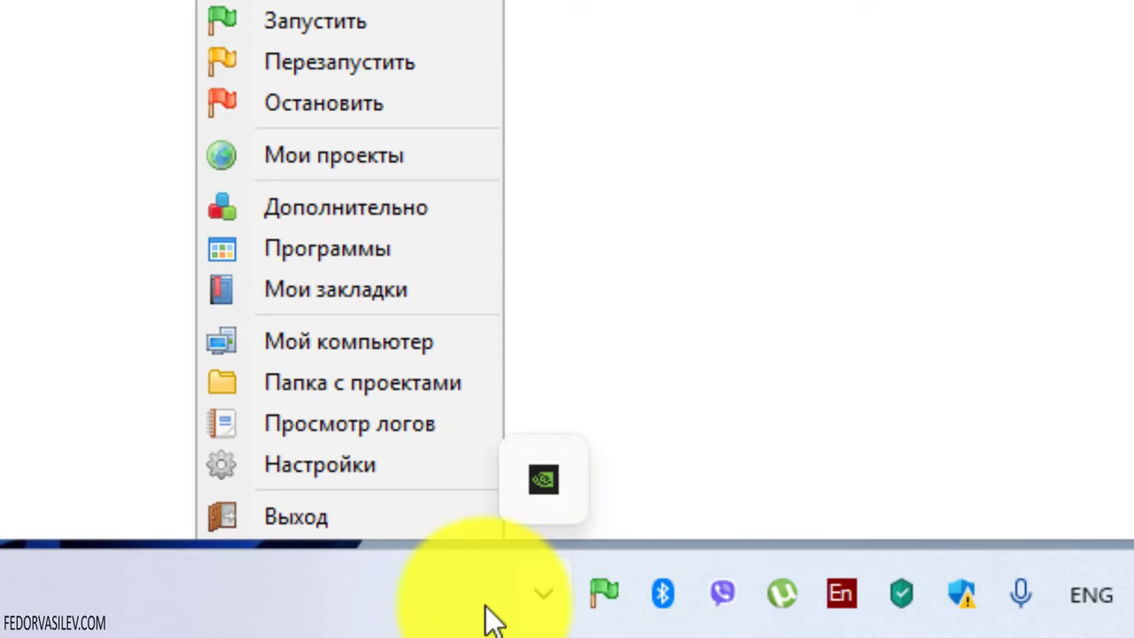
pyautogui.click(481, 600)
pyautogui.click(603, 590)
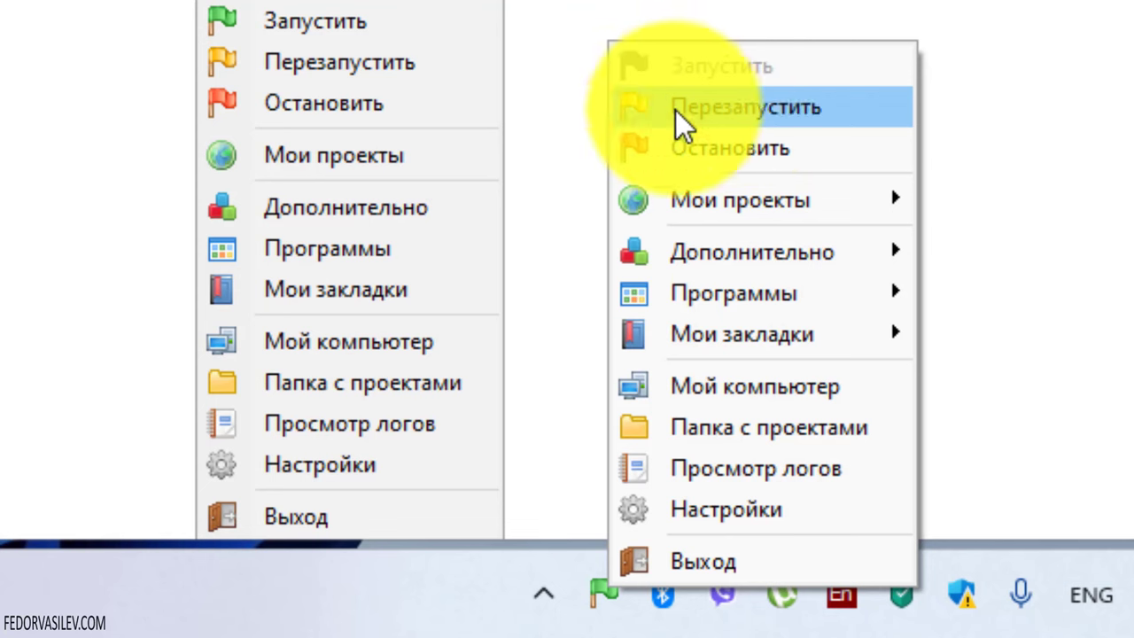
pyautogui.click(601, 596)
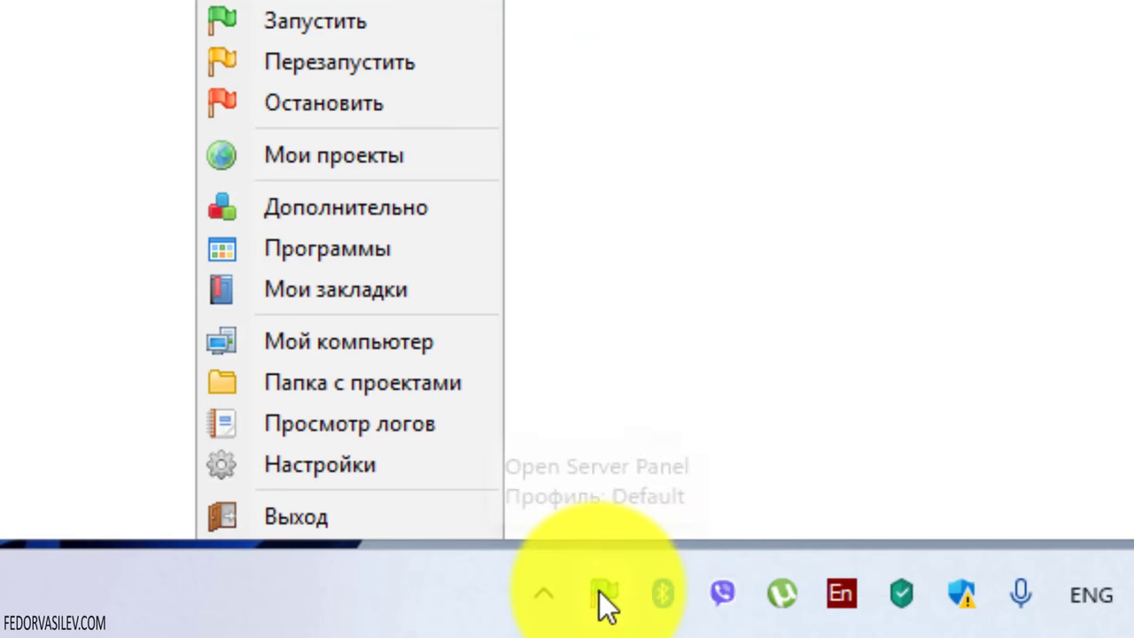
pyautogui.click(600, 591)
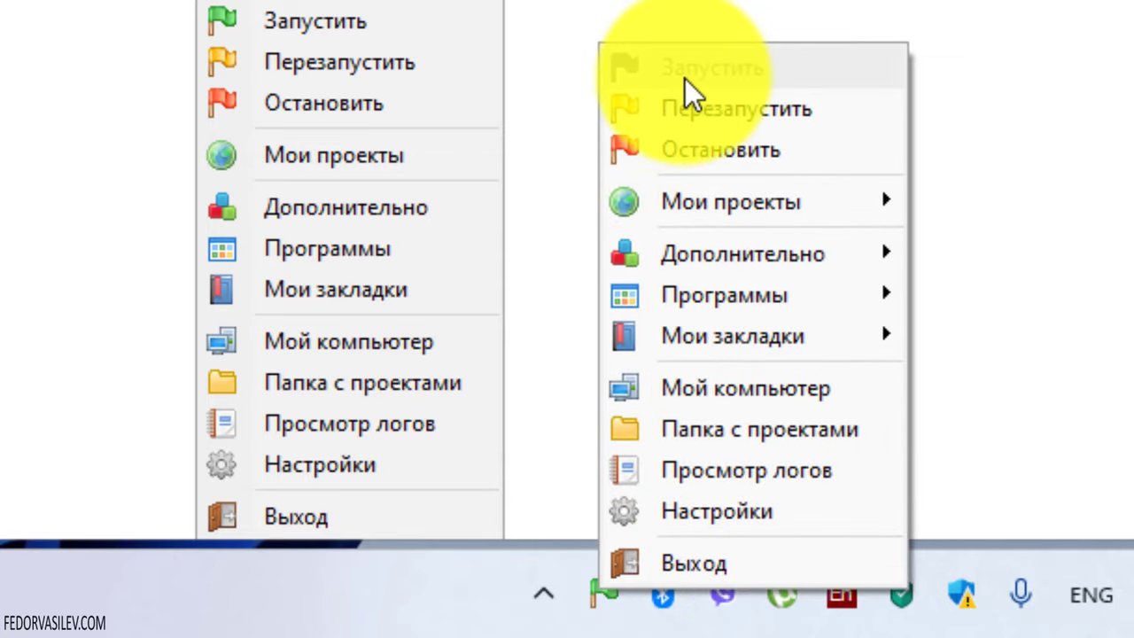
pyautogui.click(451, 611)
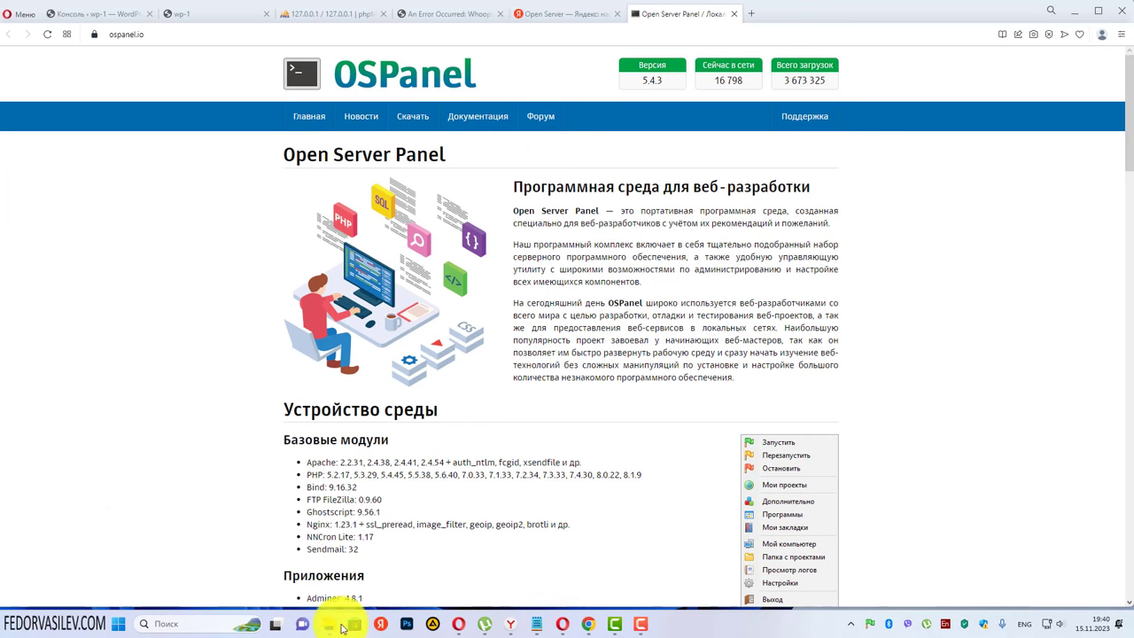
# Switch to File Explorer and open the joomla-5.loc project folder inside C:\OSPanel\domains.
pyautogui.moveTo(330, 630)
pyautogui.click(180, 574)
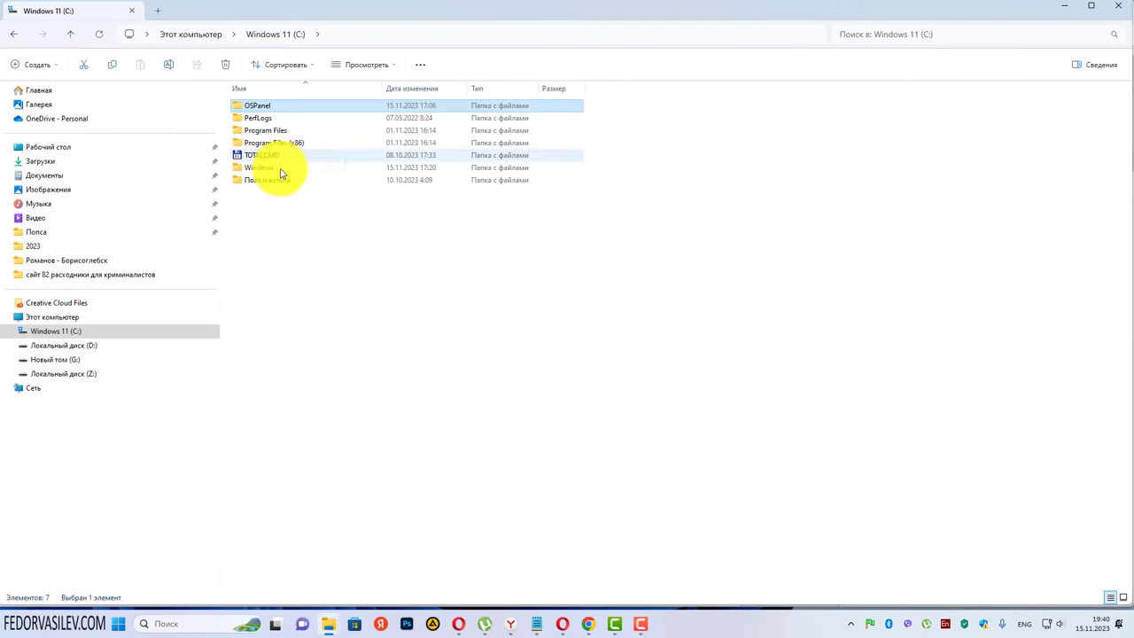
pyautogui.doubleClick(245, 110)
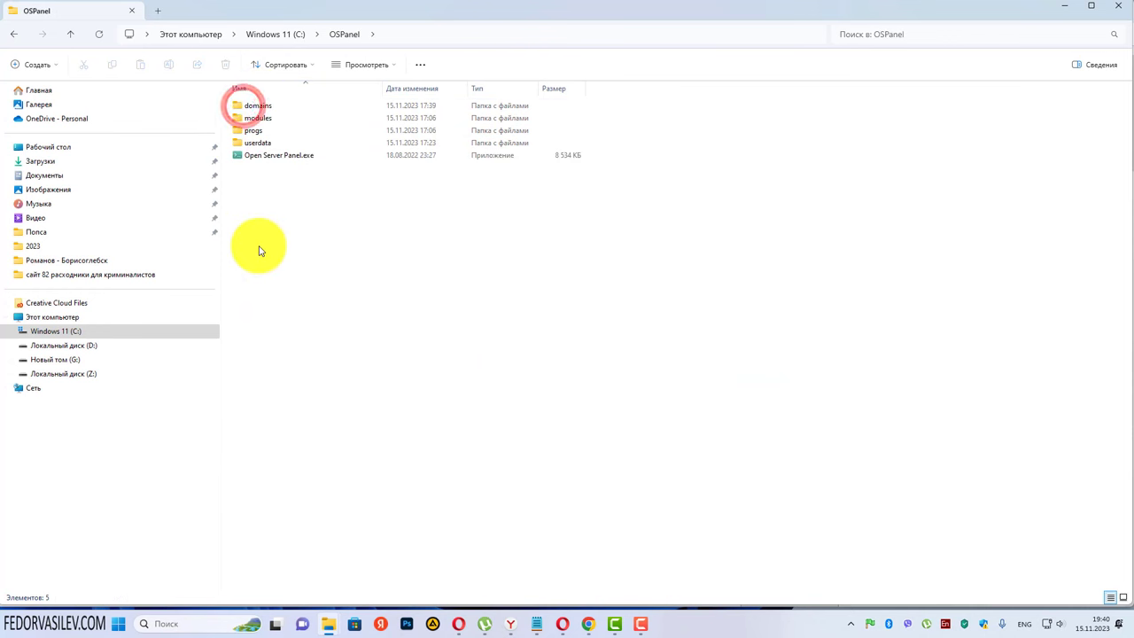
pyautogui.click(246, 104)
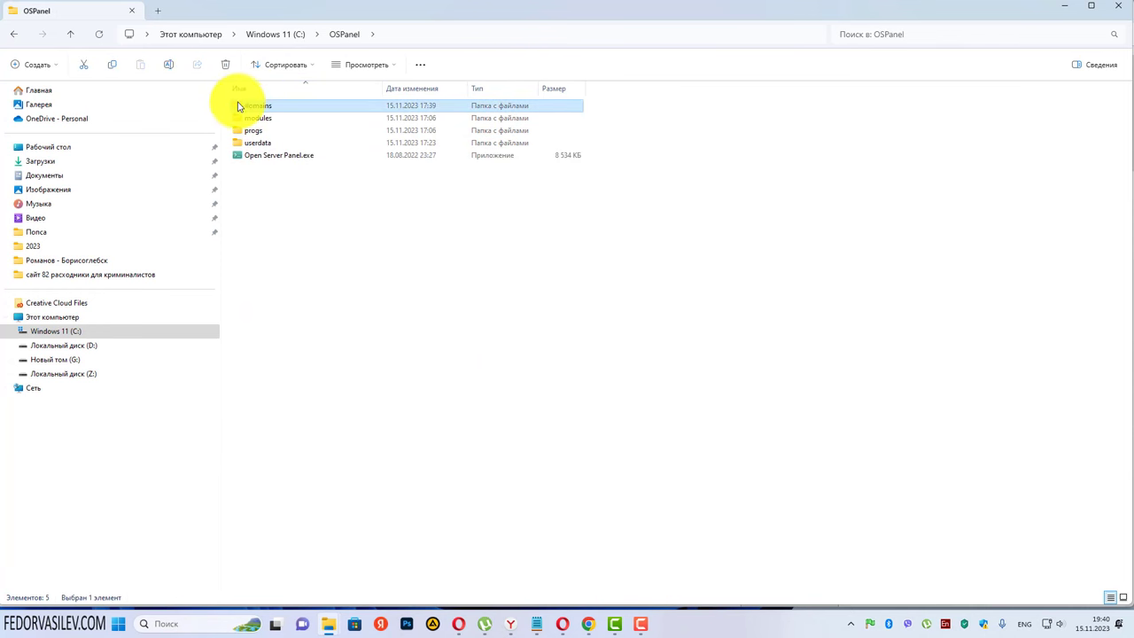
pyautogui.doubleClick(239, 108)
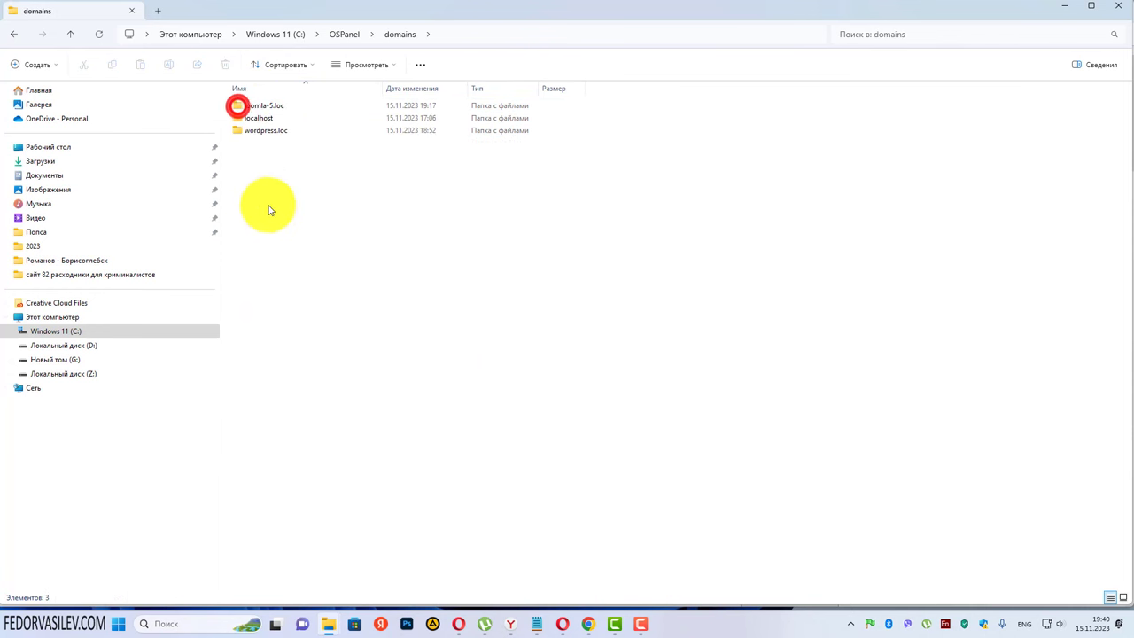
pyautogui.click(248, 111)
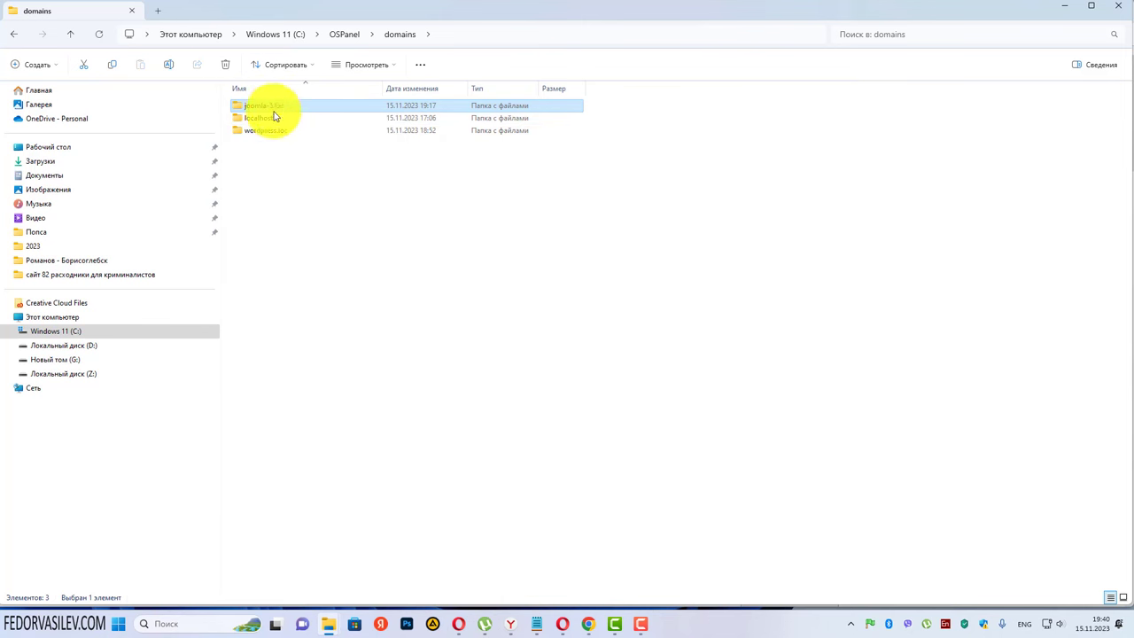
pyautogui.press('Return')
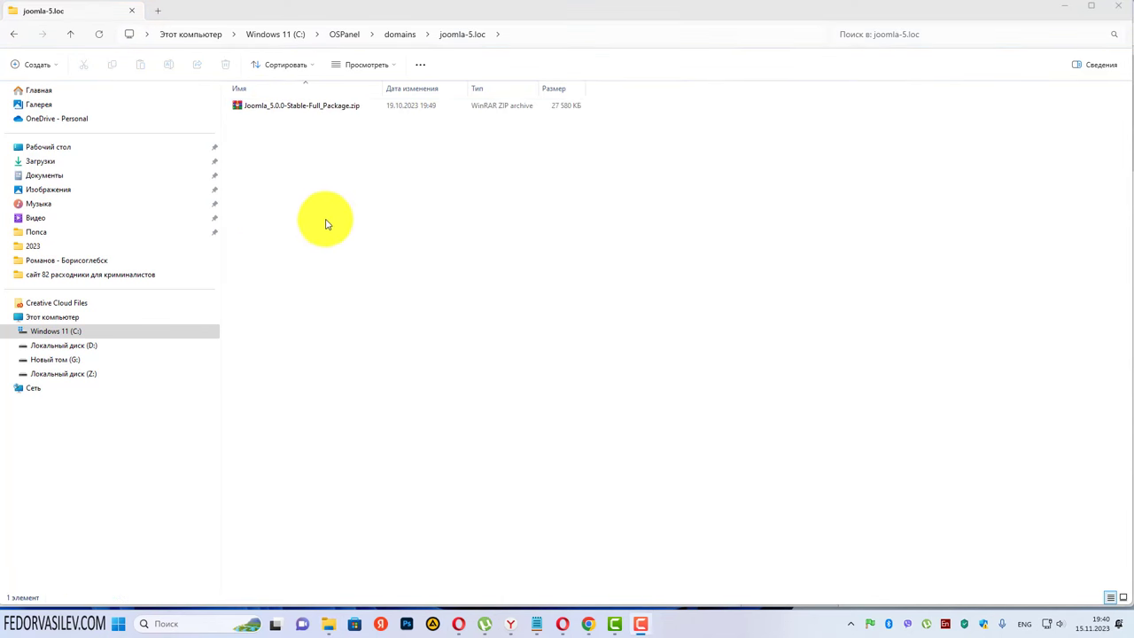
# Extract Joomla_5.0.0-Stable-Full_Package.zip with WinRAR into a Joomla_5.0.0-Stable-Full_Package subfolder of joomla-5.loc.
pyautogui.click(269, 105)
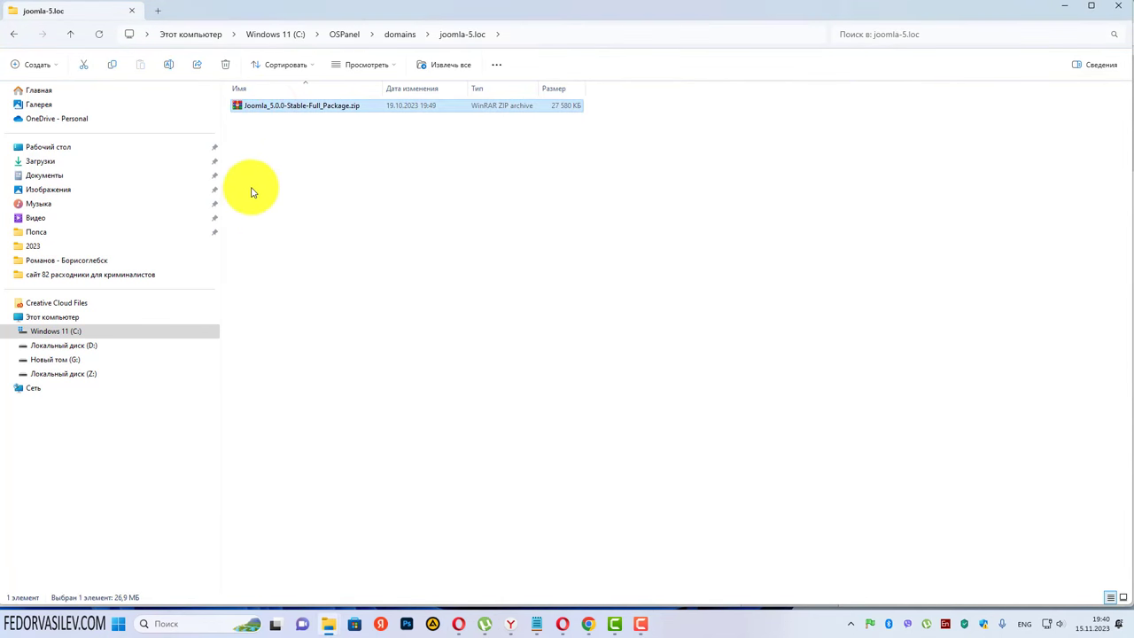
pyautogui.rightClick(269, 109)
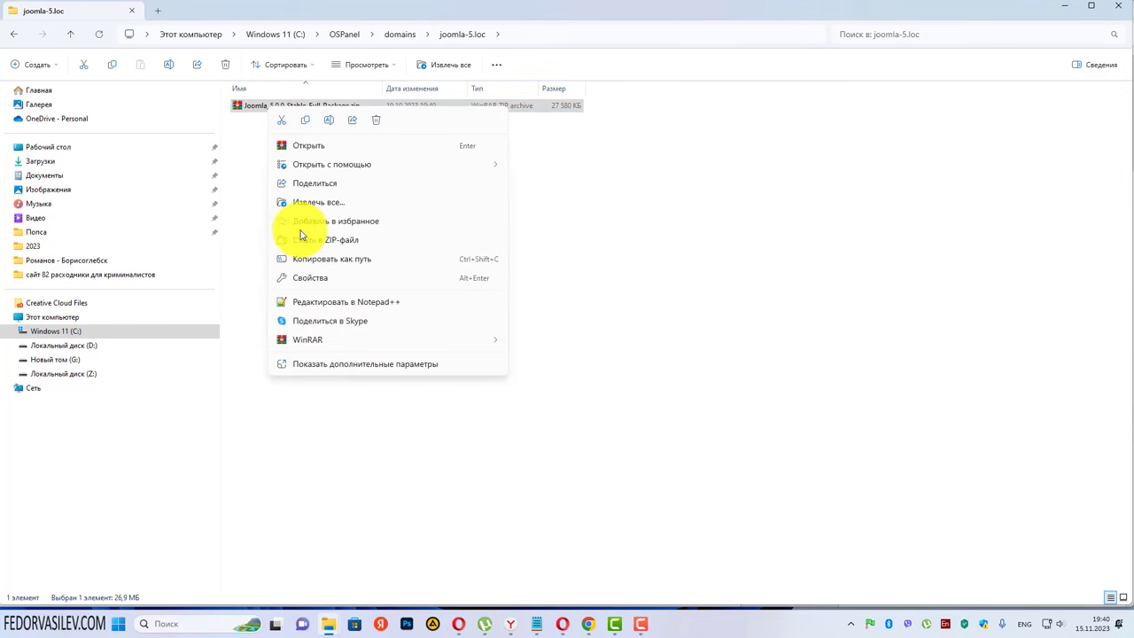
pyautogui.click(456, 338)
pyautogui.click(537, 358)
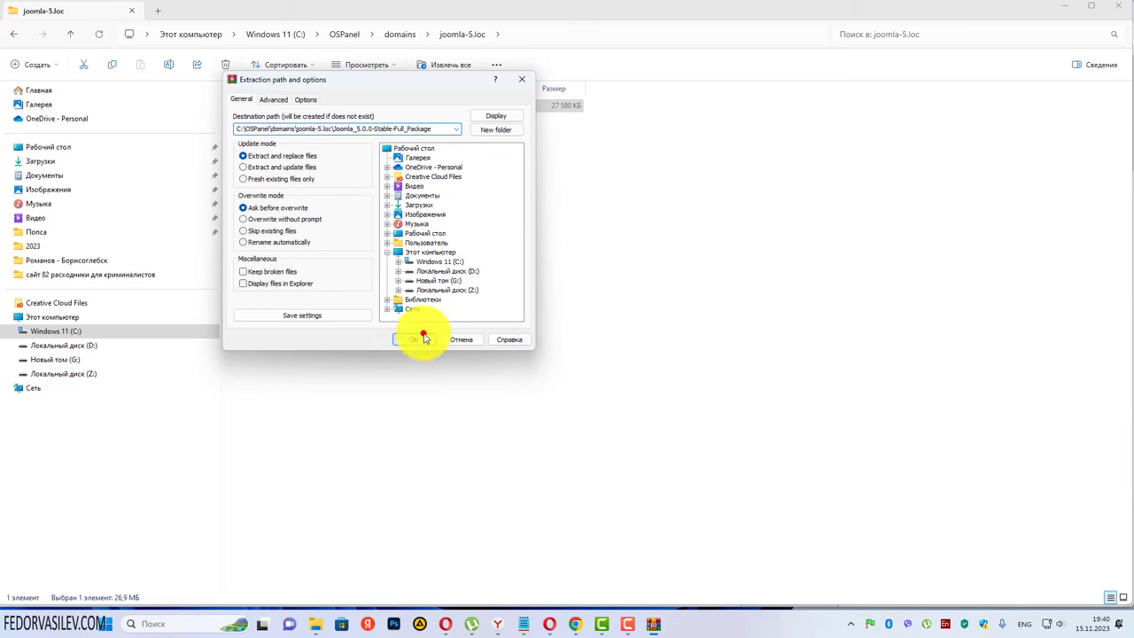
pyautogui.click(417, 339)
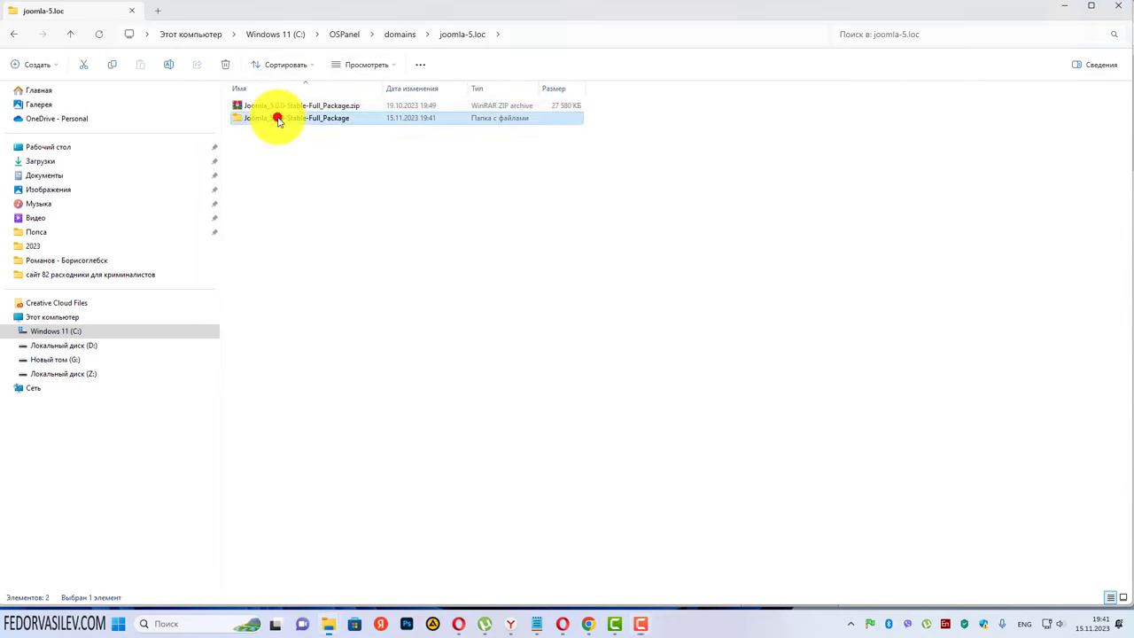
# Move all files and folders from Joomla_5.0.0-Stable-Full_Package up into joomla-5.loc, and delete the emptied subfolder.
pyautogui.doubleClick(274, 116)
pyautogui.moveTo(269, 421); pyautogui.dragTo(245, 108)
pyautogui.rightClick(244, 107)
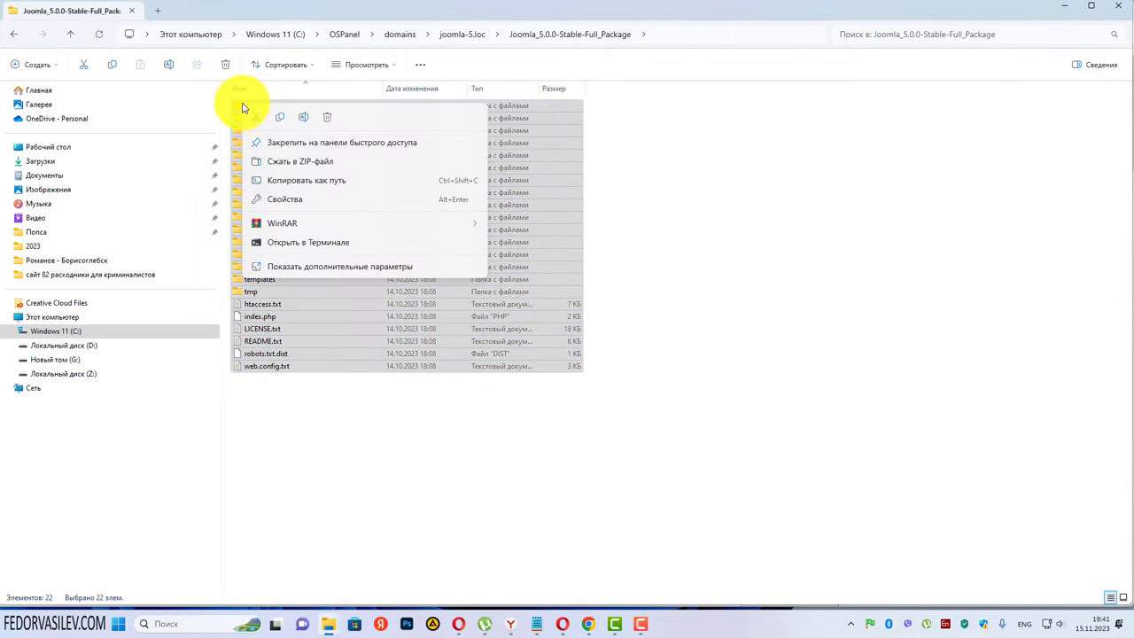
pyautogui.click(254, 119)
pyautogui.click(15, 34)
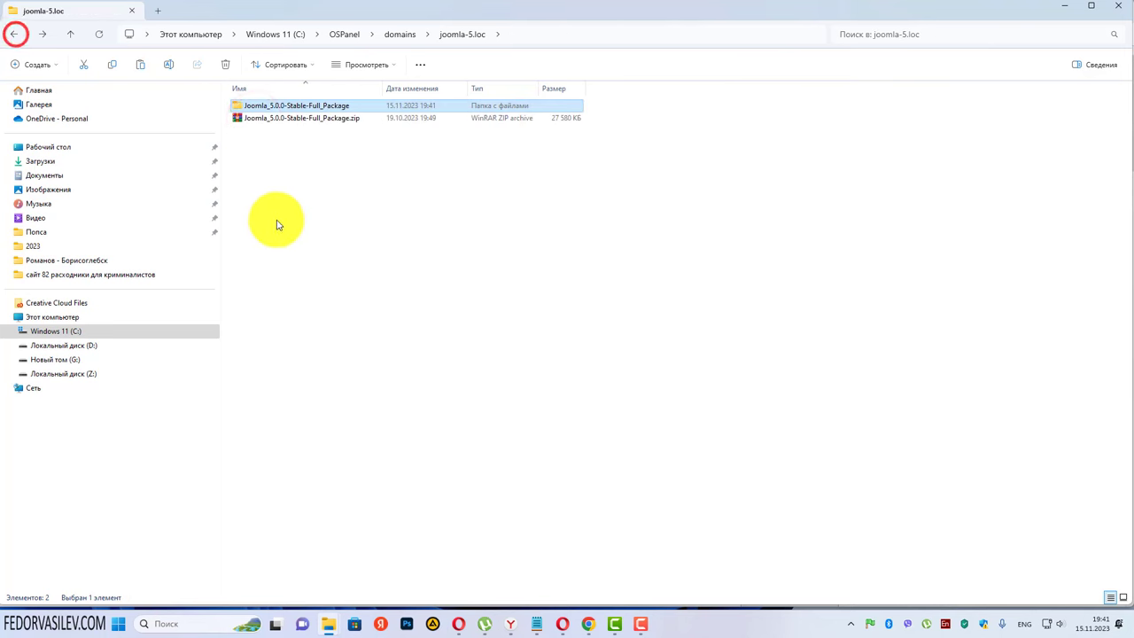
pyautogui.rightClick(285, 195)
pyautogui.click(303, 205)
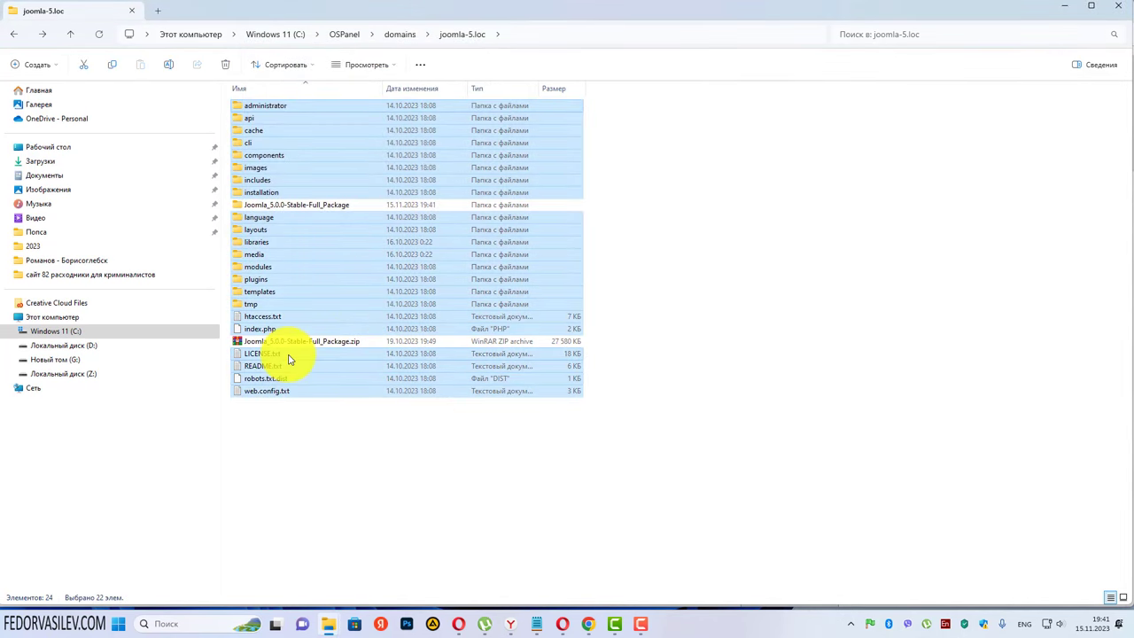
pyautogui.rightClick(297, 209)
pyautogui.click(387, 221)
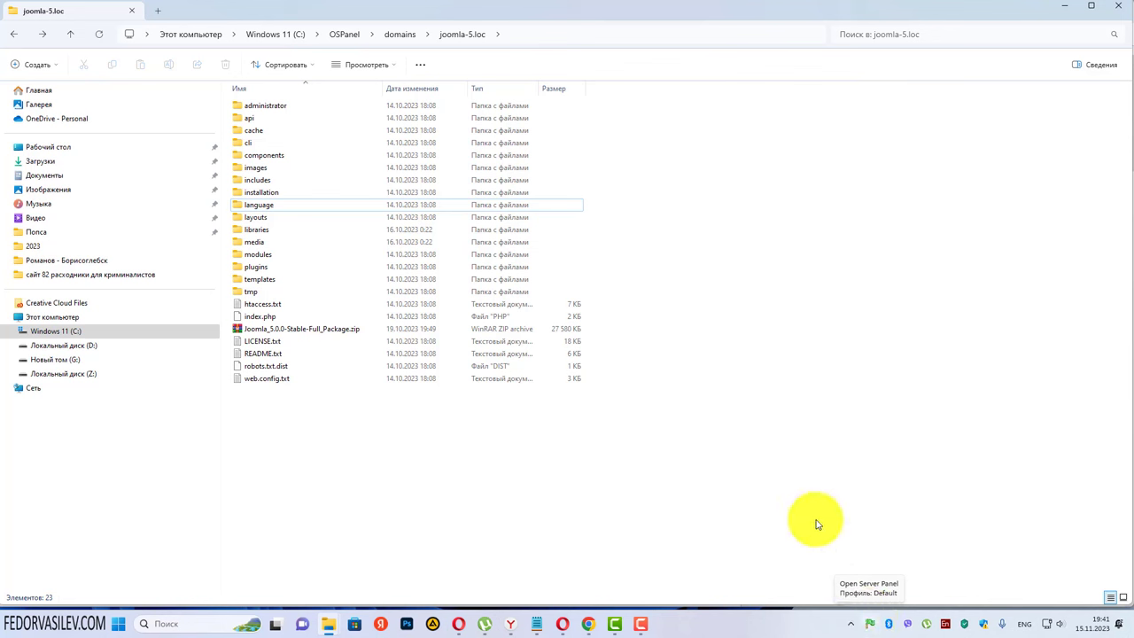
# Open the module settings (Модули) of the running Open Server Panel.
pyautogui.click(868, 625)
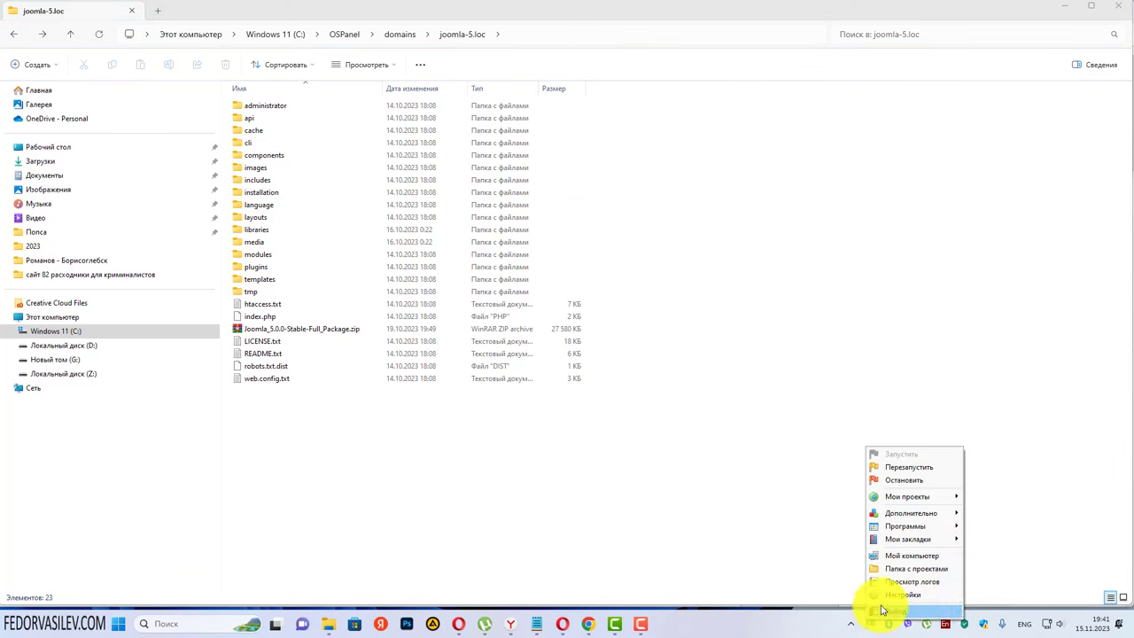
pyautogui.click(930, 600)
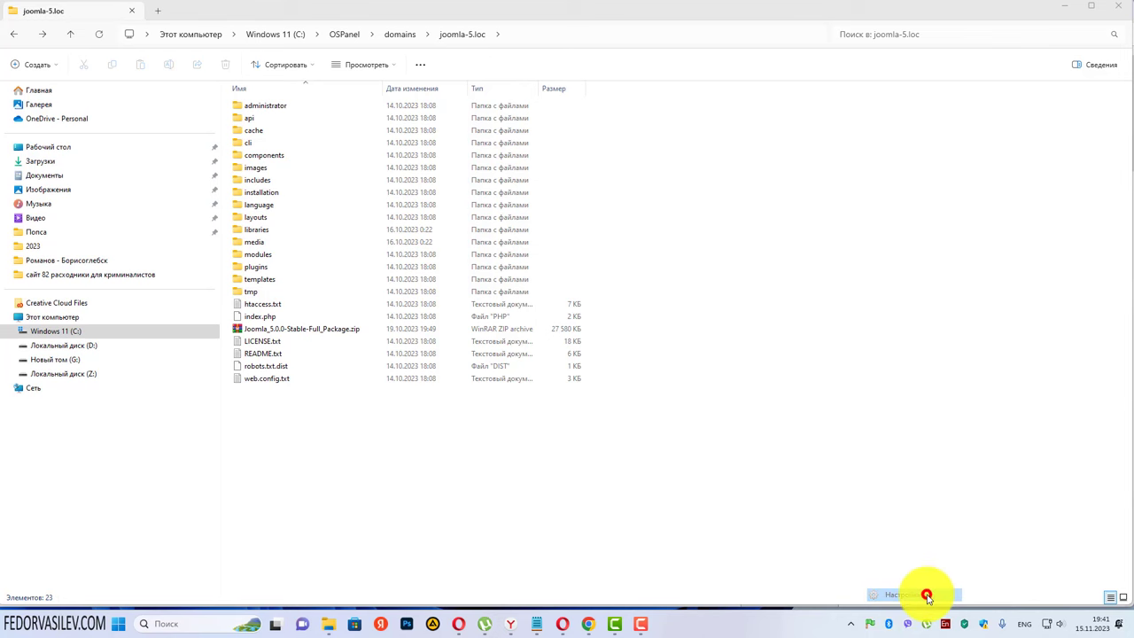
pyautogui.click(335, 200)
pyautogui.click(345, 188)
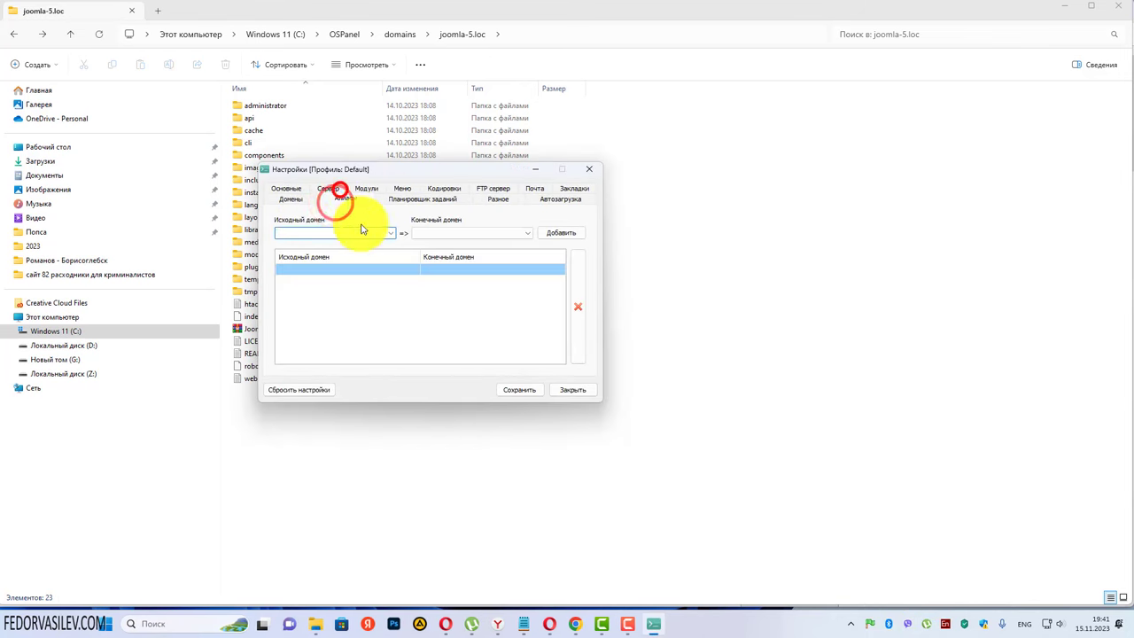
pyautogui.click(366, 199)
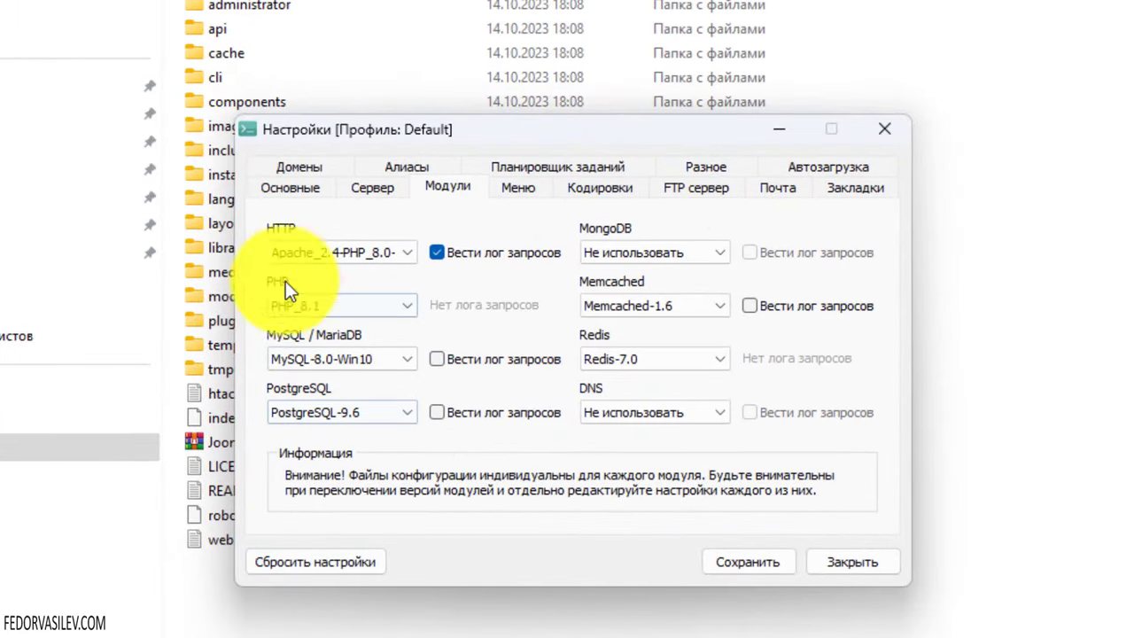
# Review the HTTP and PHP module versions available in the Open Server Panel settings.
pyautogui.click(404, 252)
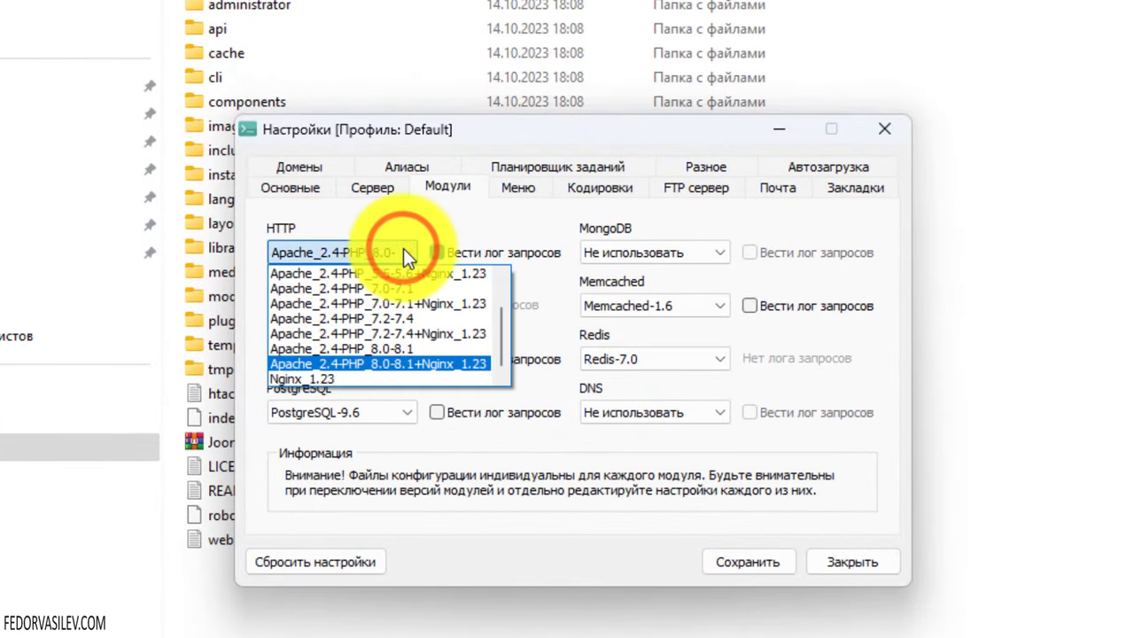
pyautogui.click(403, 248)
pyautogui.click(409, 303)
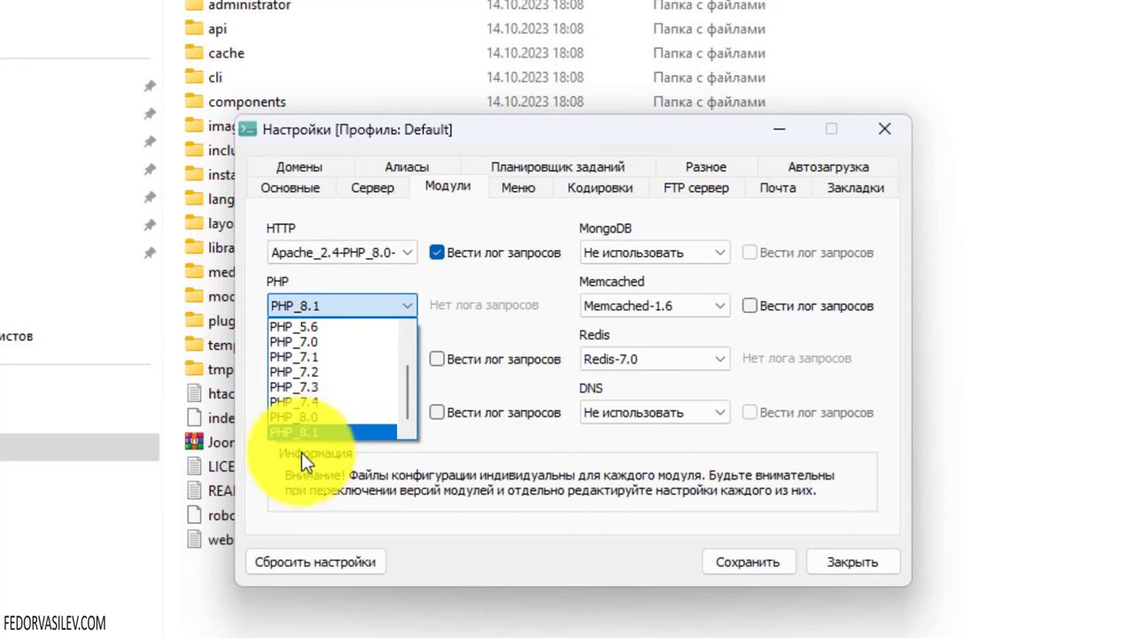
pyautogui.click(435, 281)
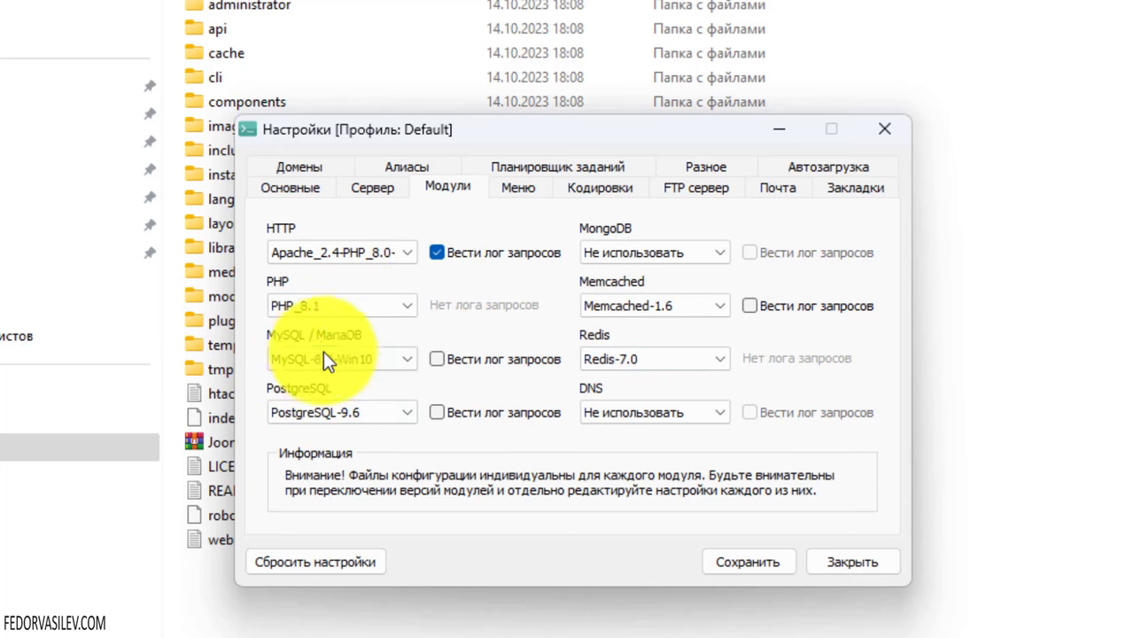
# Check the MySQL / MariaDB module selection, keep MySQL-8.0-Win10, and save and close the module settings.
pyautogui.click(399, 354)
pyautogui.click(469, 334)
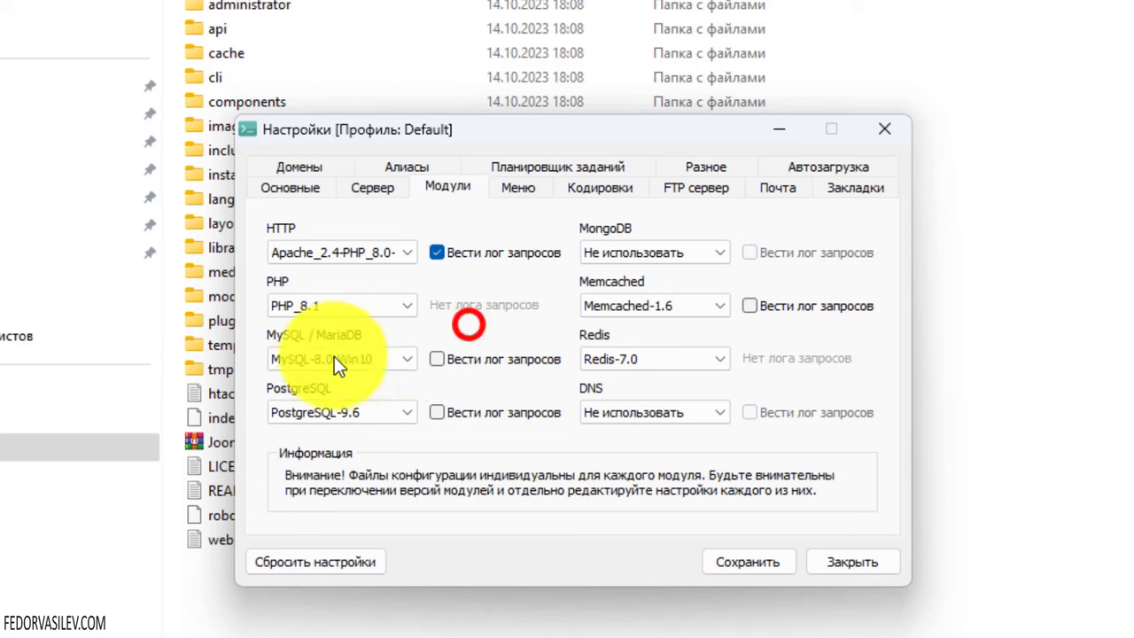
pyautogui.click(354, 356)
pyautogui.click(351, 356)
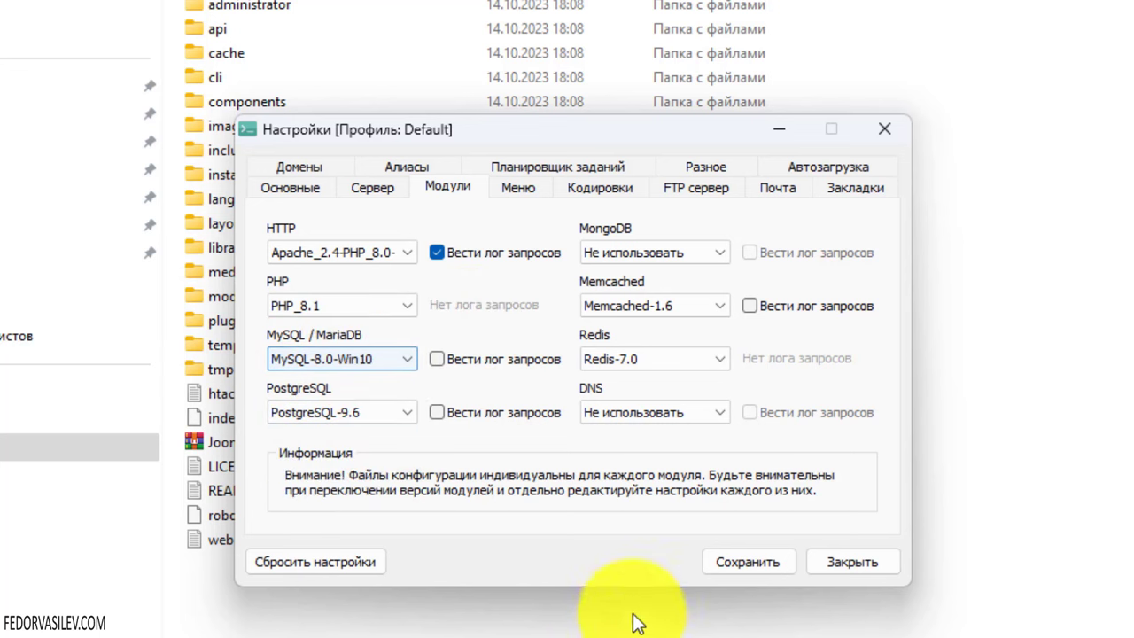
pyautogui.click(730, 562)
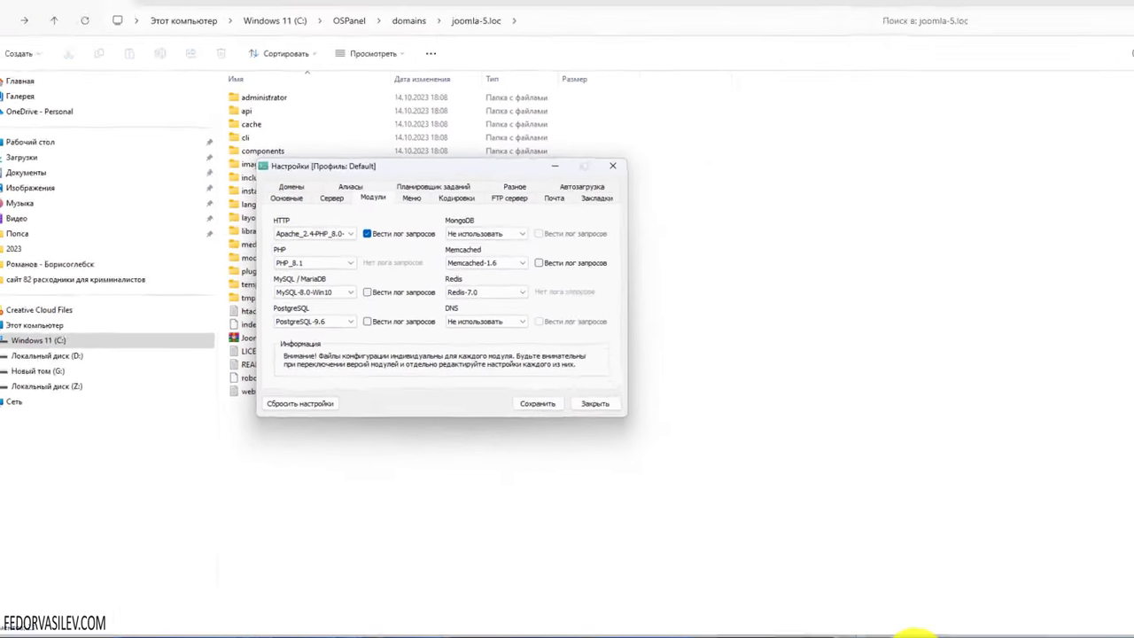
pyautogui.rightClick(872, 624)
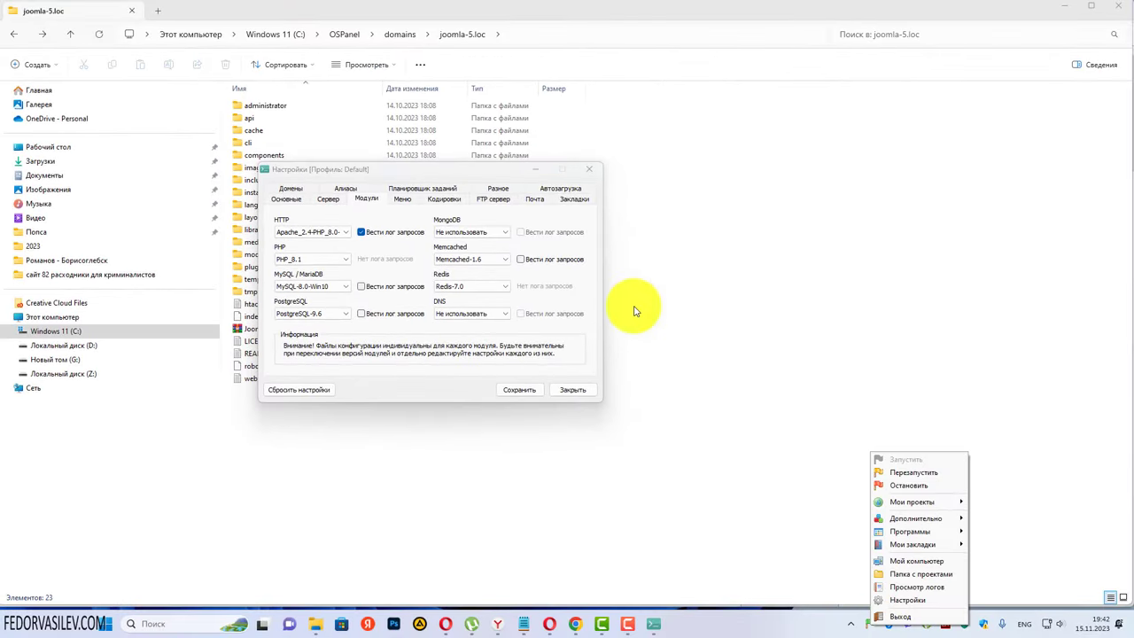
pyautogui.click(589, 168)
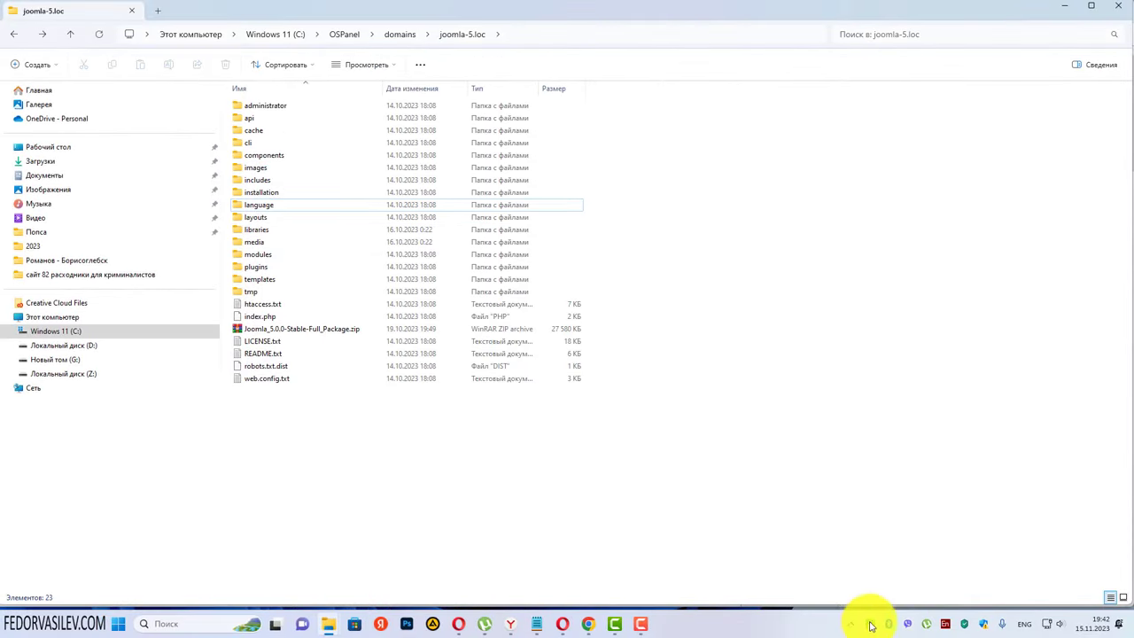
# Open phpMyAdmin from Open Server Panel and close the duplicate phpMyAdmin browser tab.
pyautogui.rightClick(872, 626)
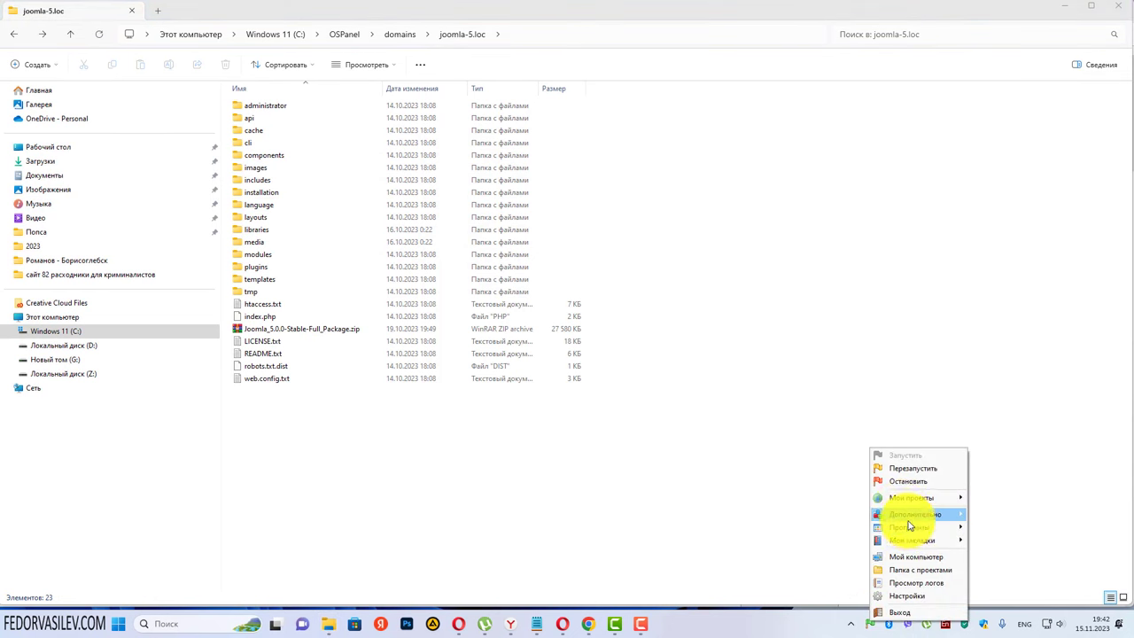
pyautogui.moveTo(913, 514)
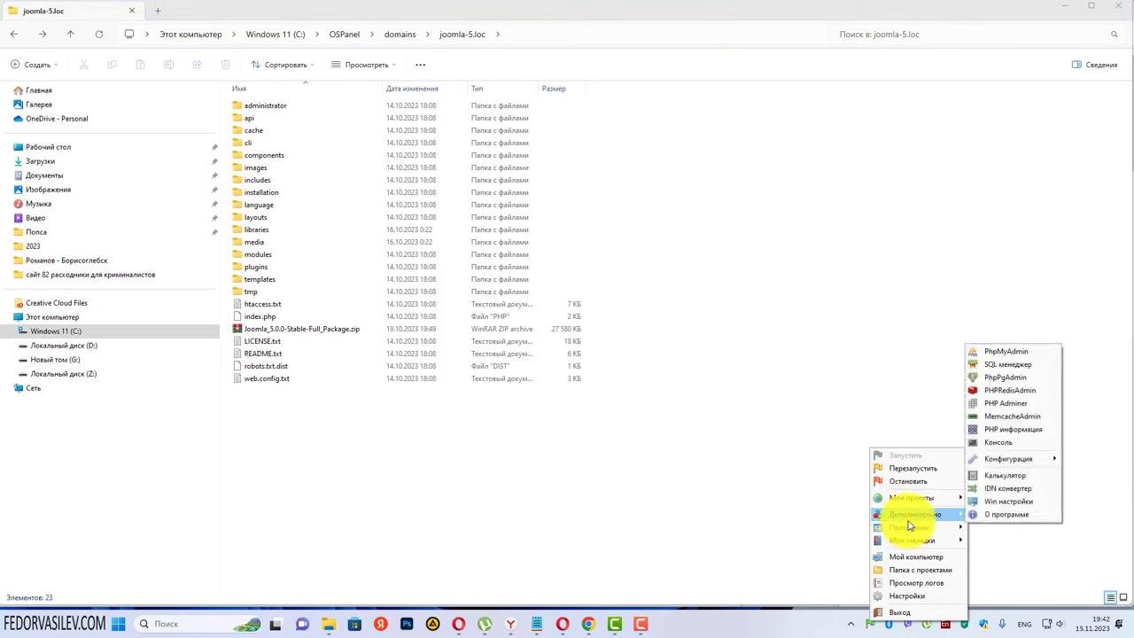
pyautogui.click(1019, 353)
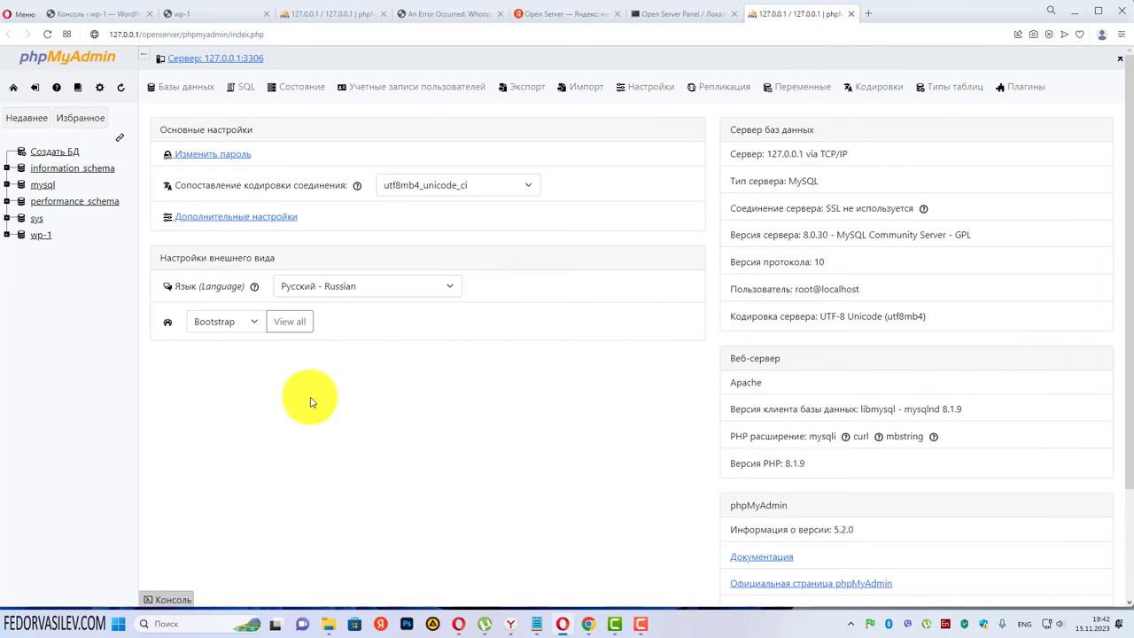
pyautogui.hotkey('ctrl', 'w')
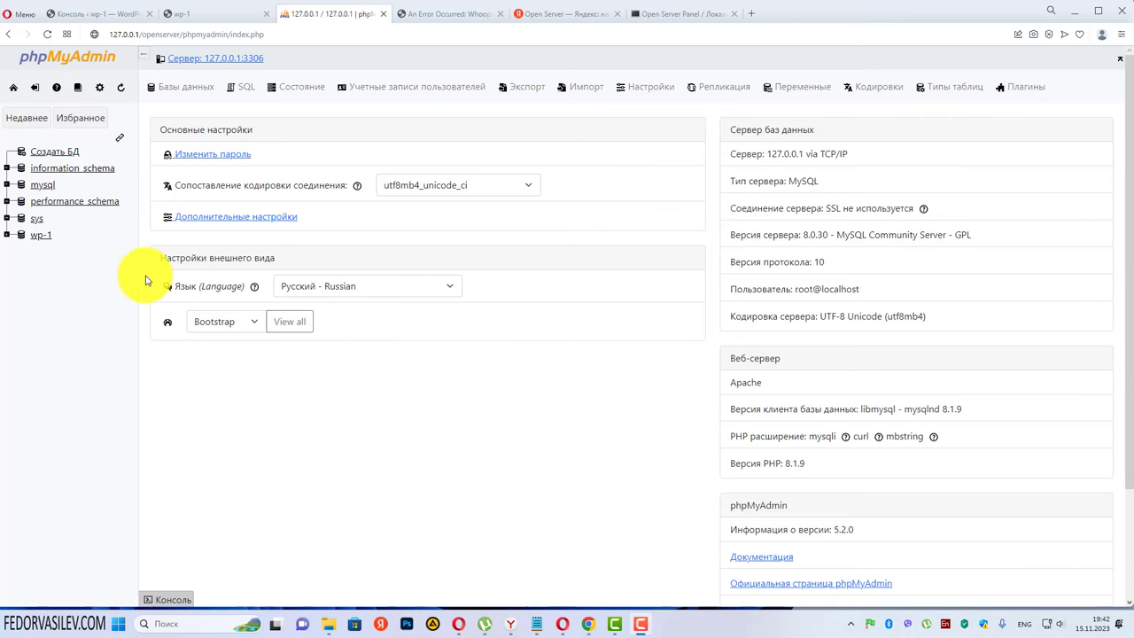
# Create a new database named joomla-5 with the utf8mb4_0900_ai_ci collation.
pyautogui.click(56, 153)
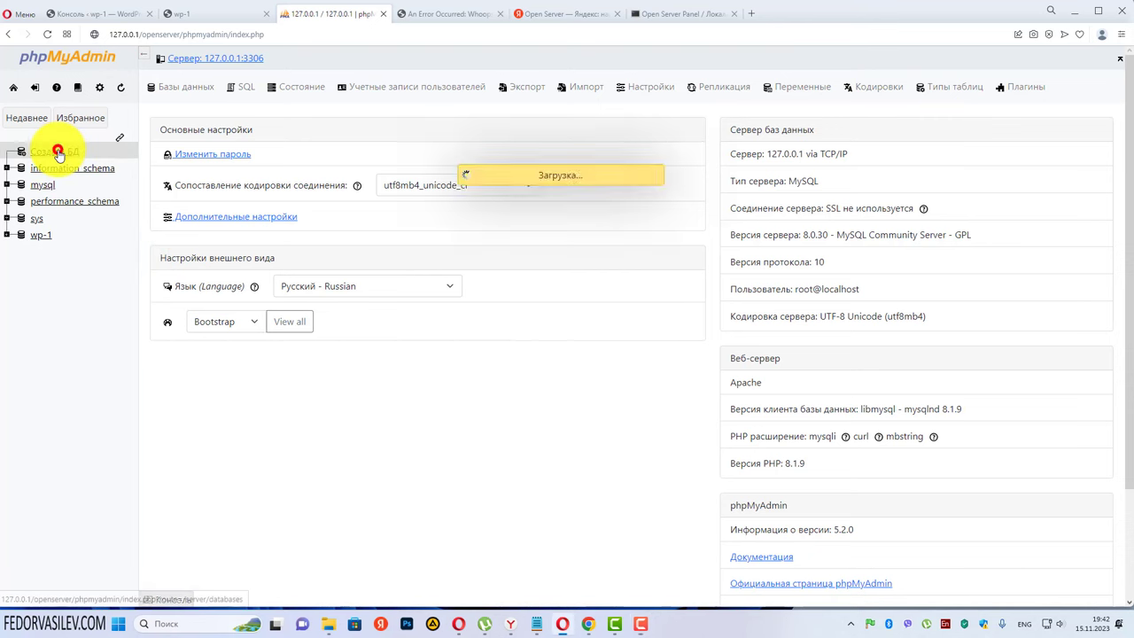
pyautogui.click(197, 187)
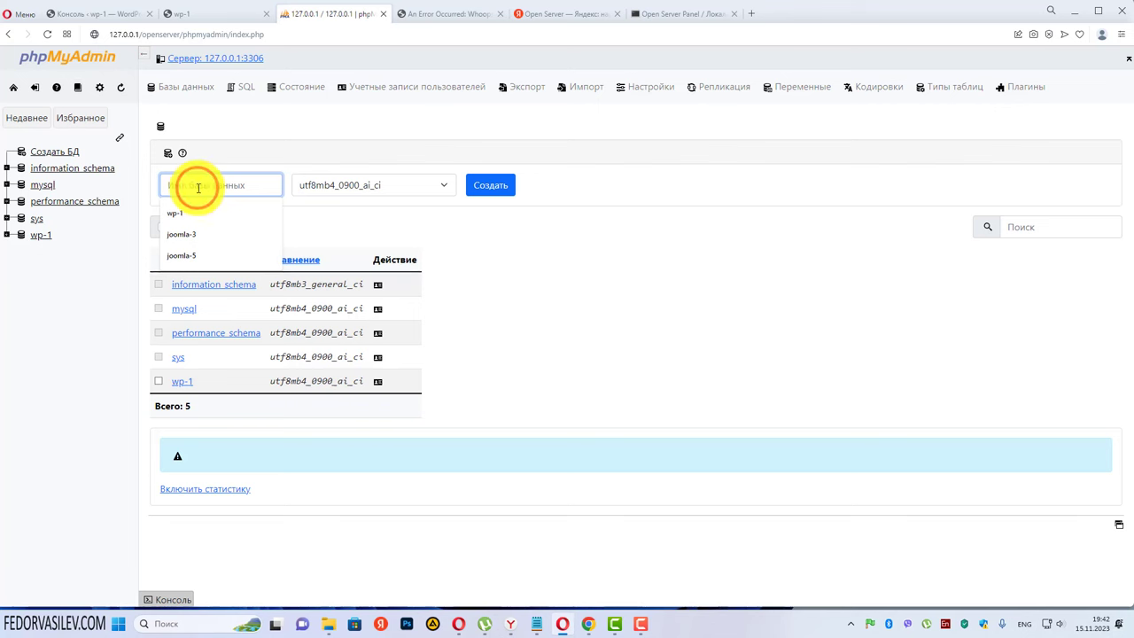
pyautogui.click(204, 255)
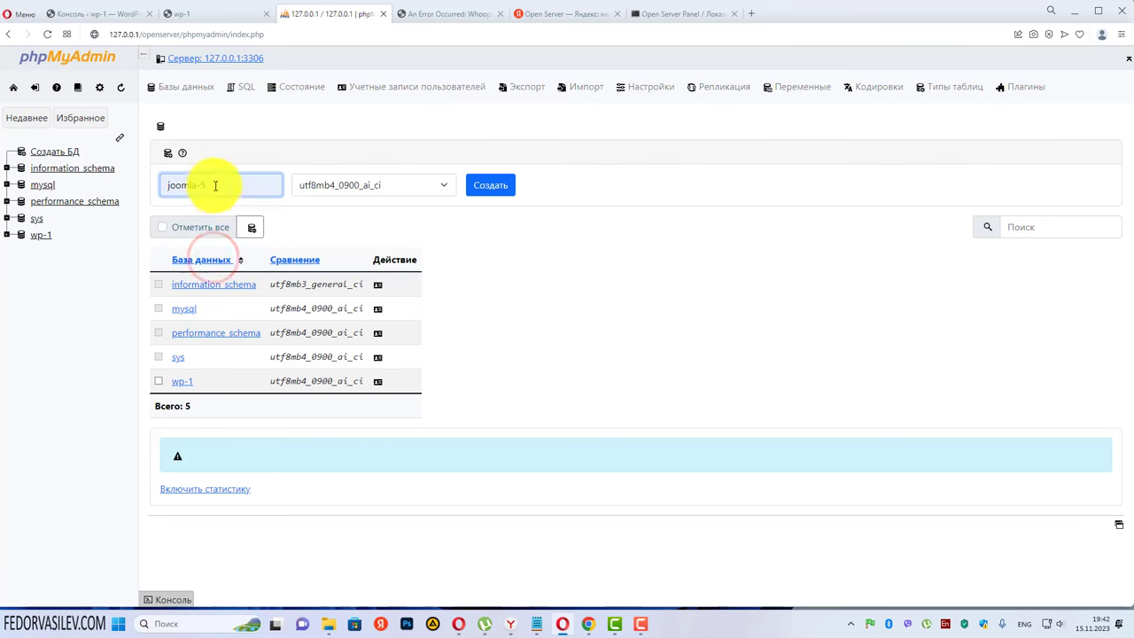
pyautogui.click(497, 187)
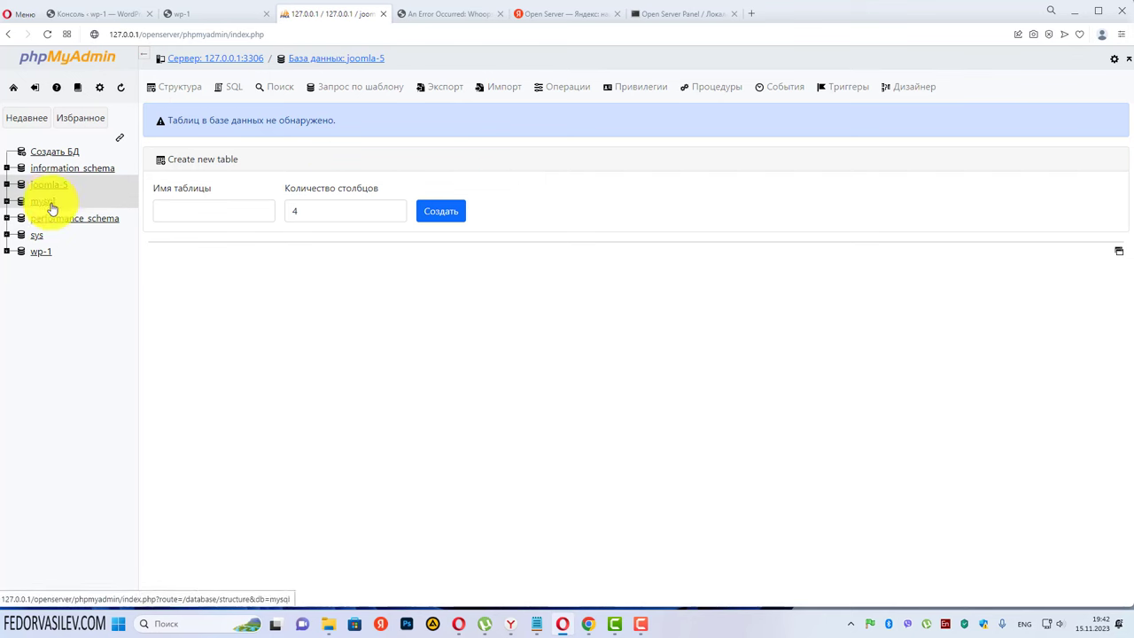
# Log out of phpMyAdmin and look up its entry among Open Server Panel's additional tools.
pyautogui.click(36, 89)
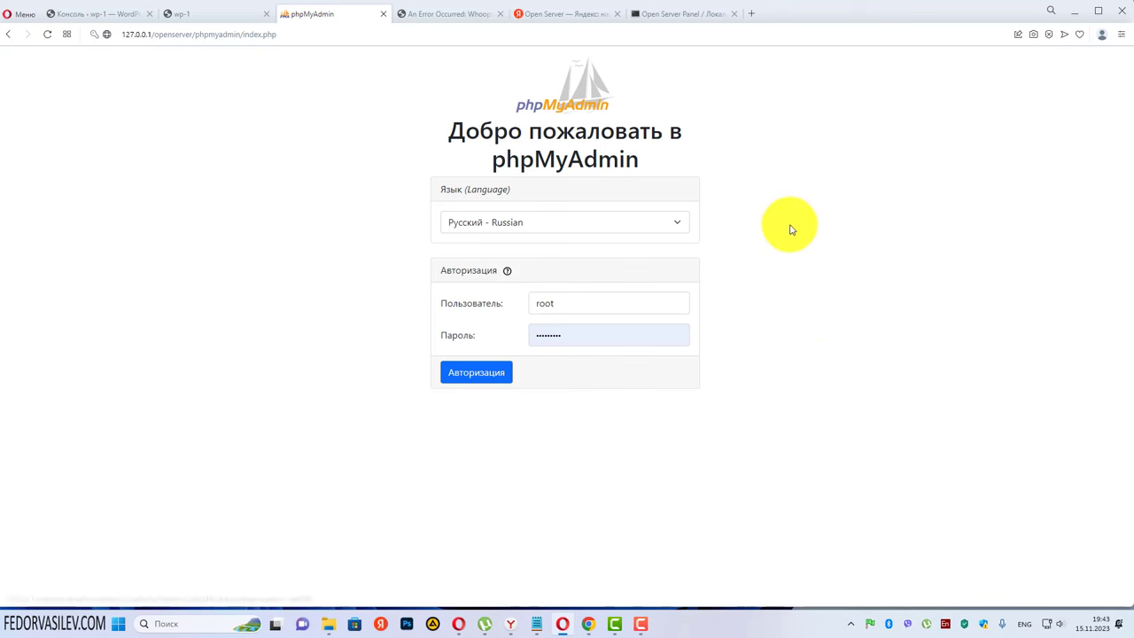
pyautogui.click(872, 626)
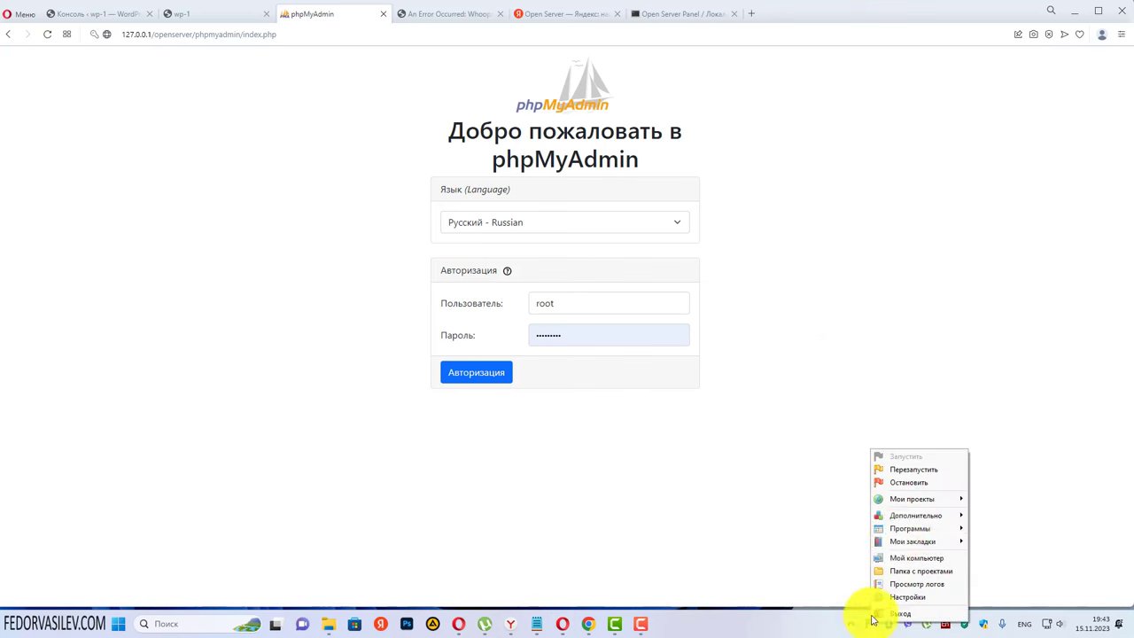
pyautogui.moveTo(912, 504)
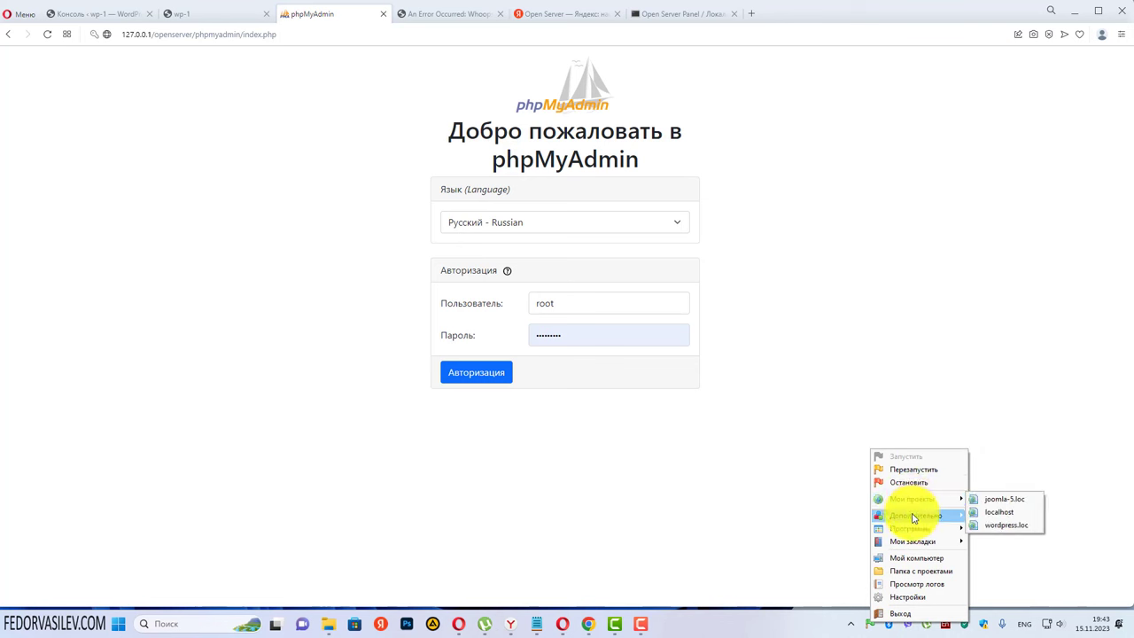
pyautogui.moveTo(953, 515)
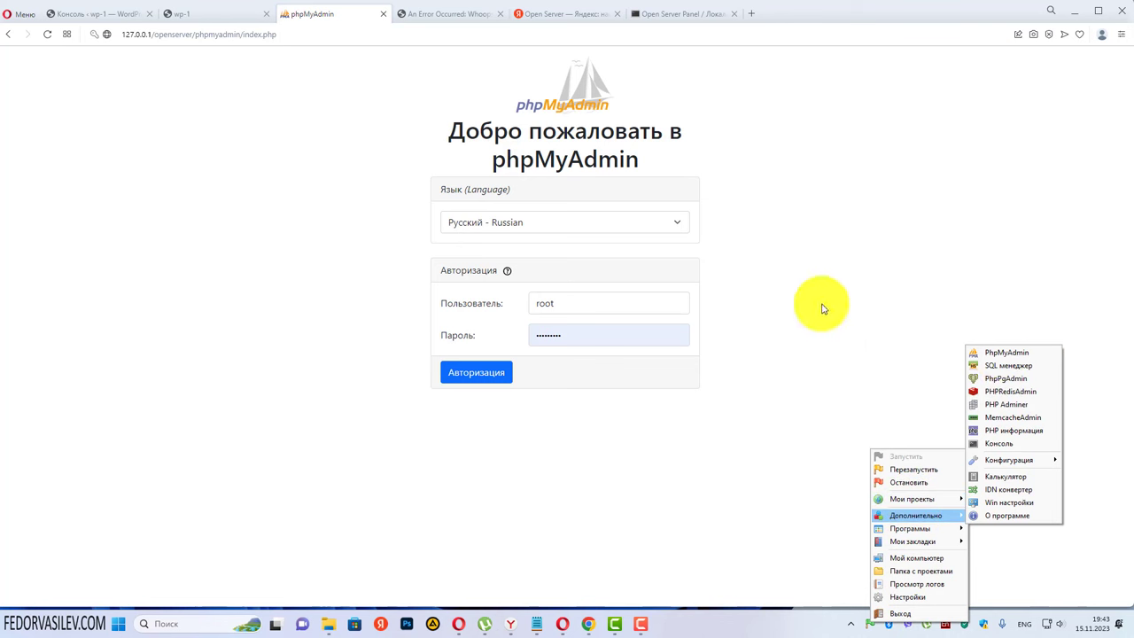
pyautogui.click(818, 300)
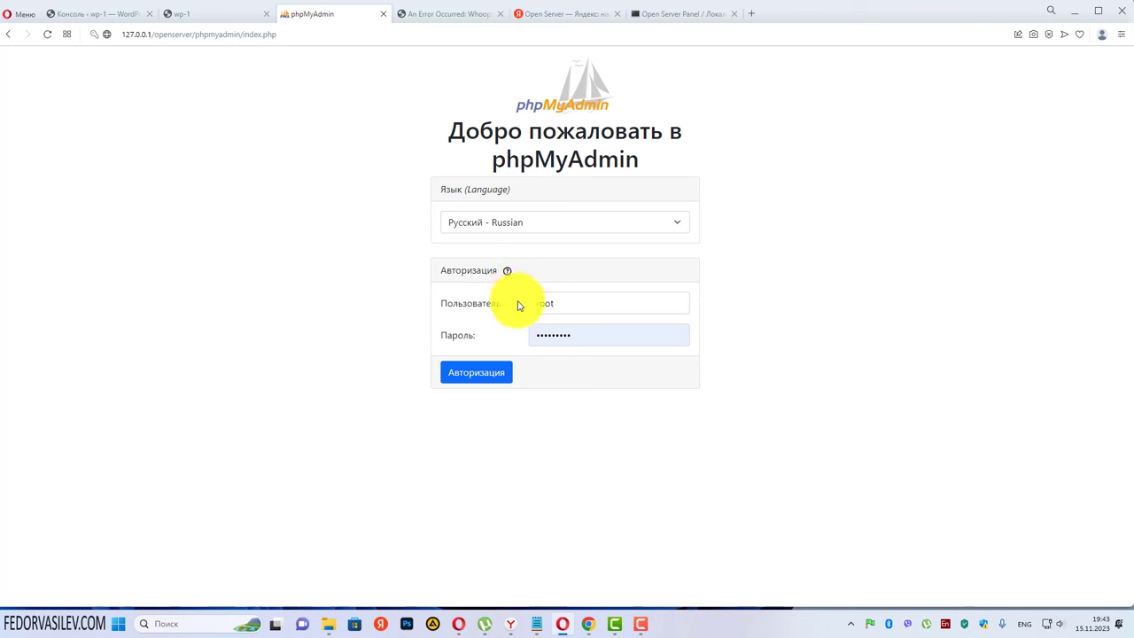
# Clear the prefilled password and log in to phpMyAdmin as user root.
pyautogui.click(588, 335)
pyautogui.hotkey('ctrl', 'a')
pyautogui.press('BackSpace')
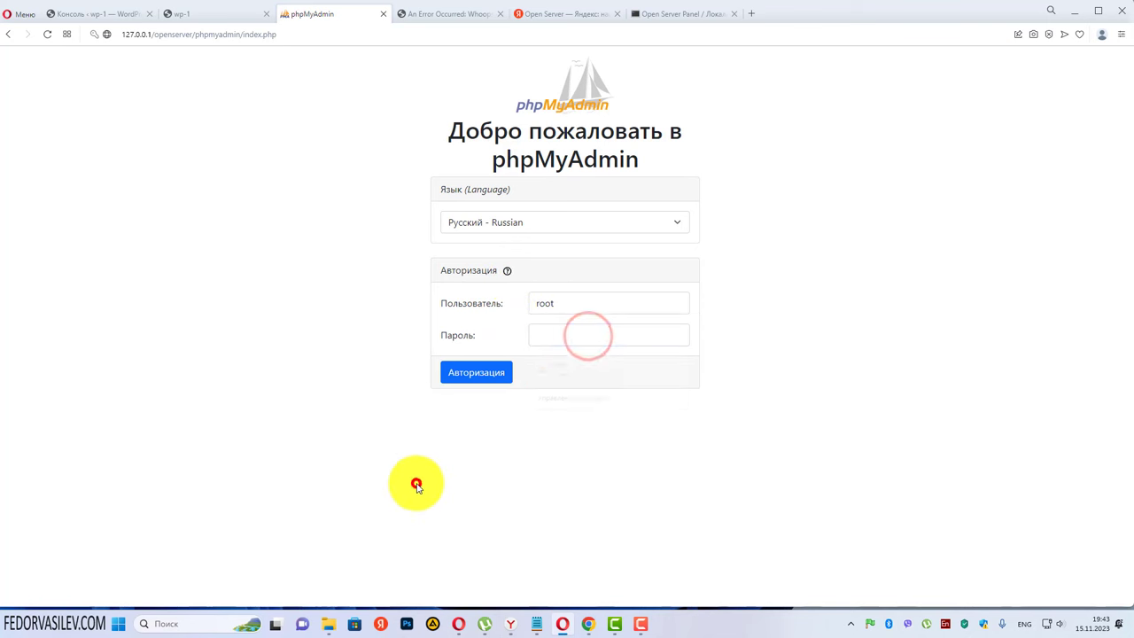
pyautogui.click(560, 303)
pyautogui.hotkey('ctrl', 'a')
pyautogui.click(561, 455)
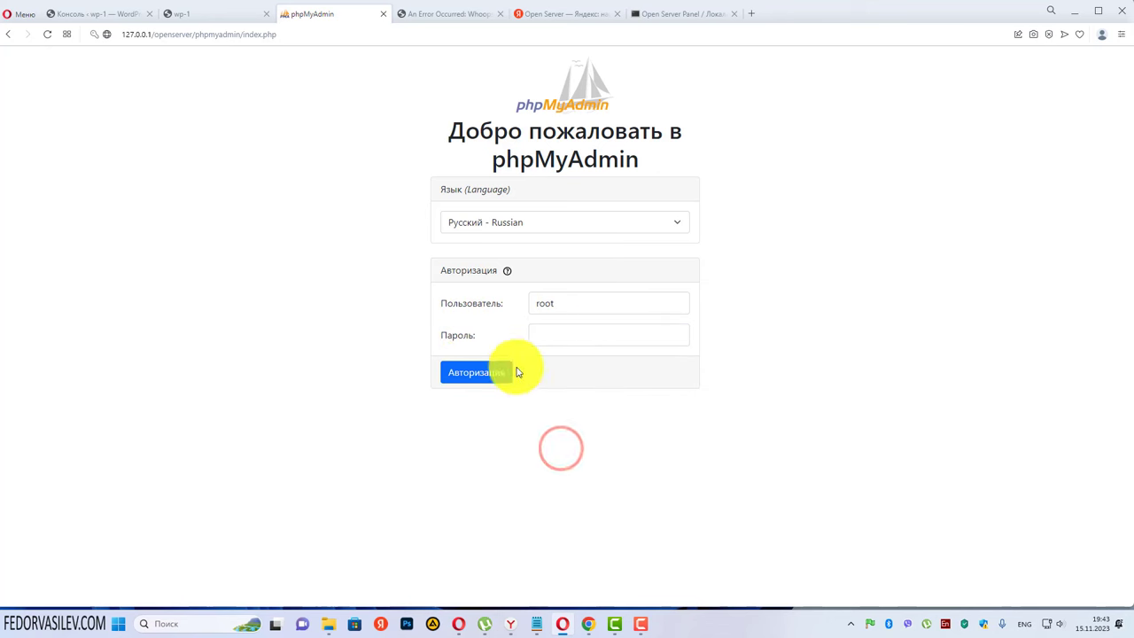
pyautogui.click(487, 373)
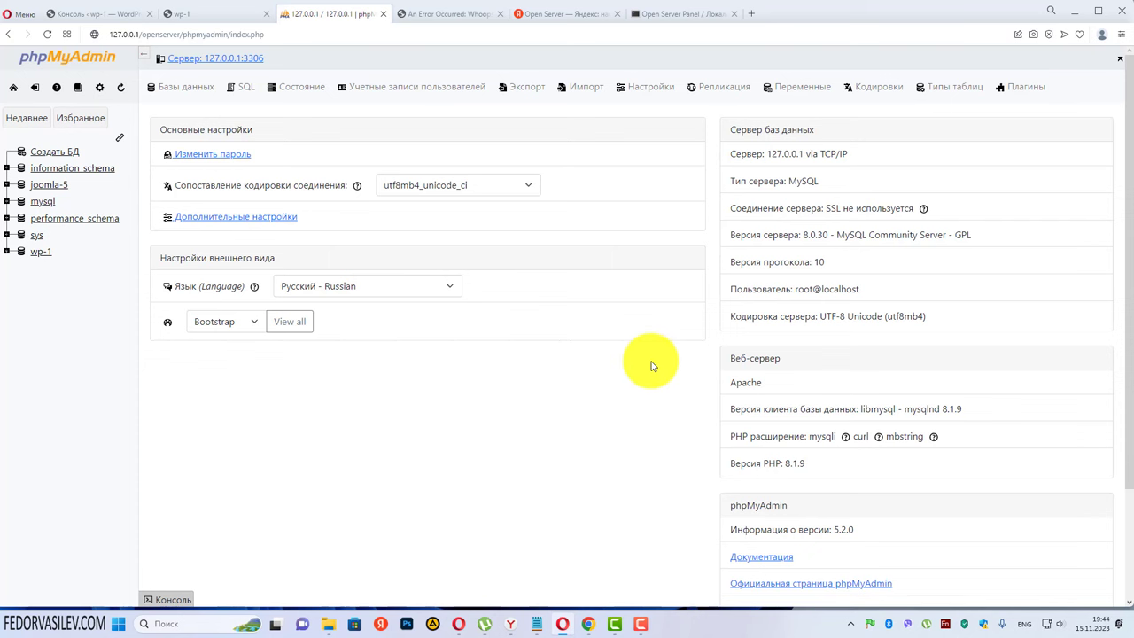
# Open the joomla-5.loc project from Open Server Panel to launch the Joomla installer in the browser.
pyautogui.click(867, 623)
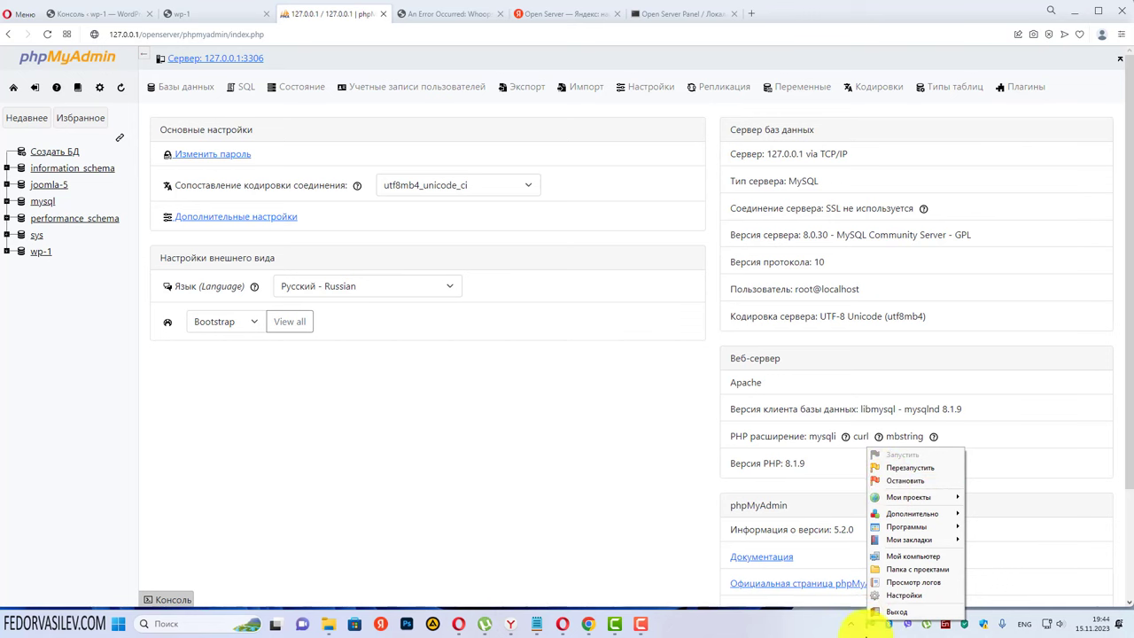
pyautogui.click(841, 628)
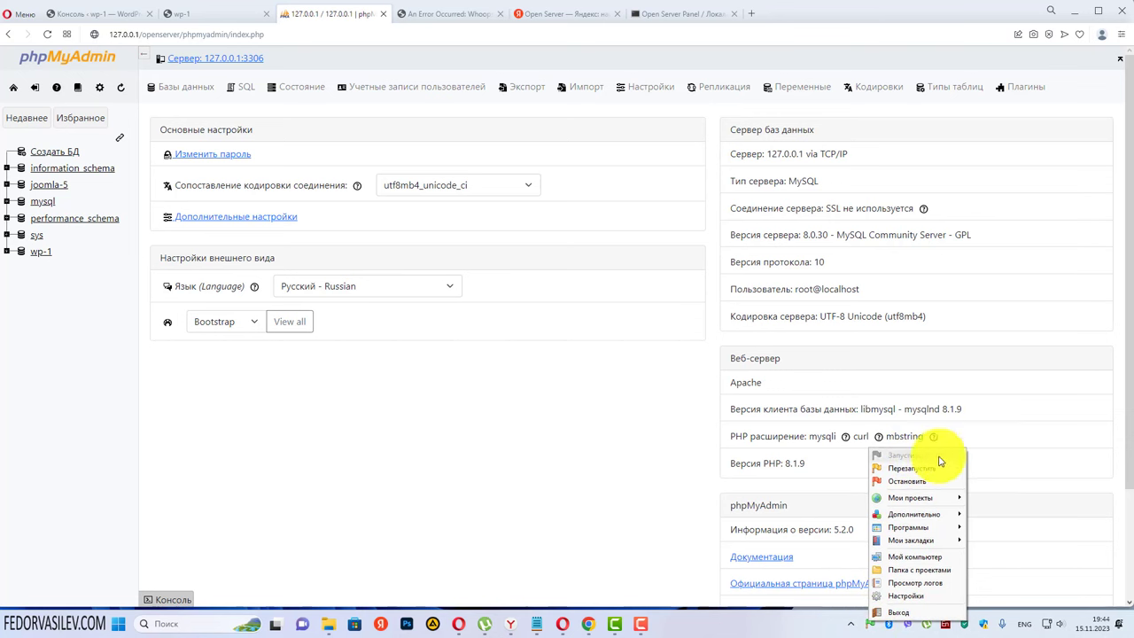
pyautogui.click(756, 625)
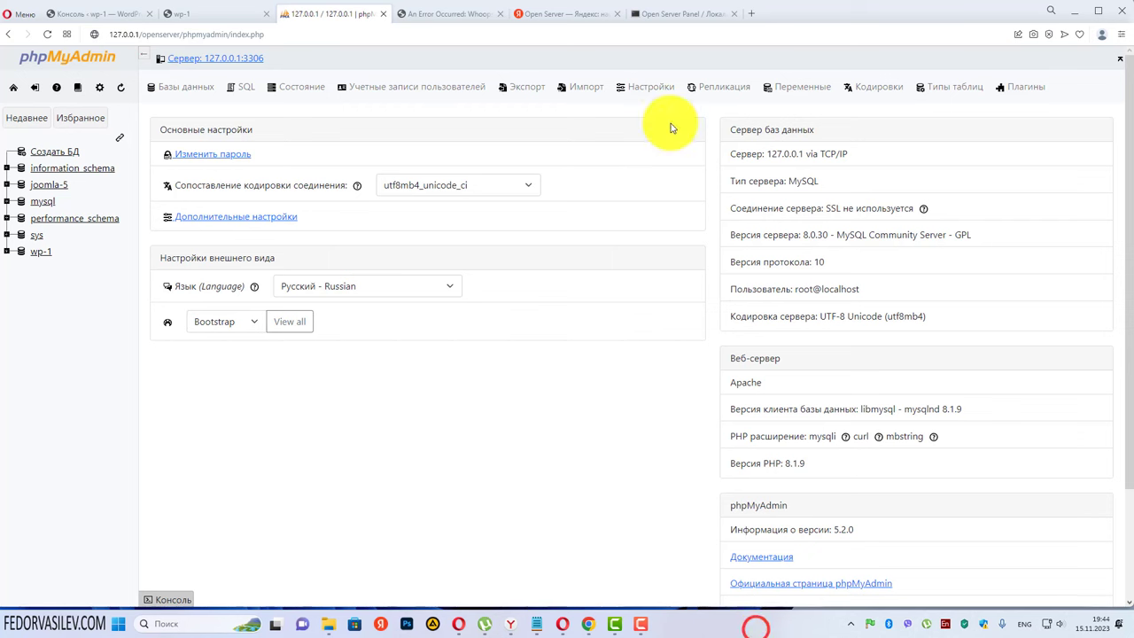
pyautogui.click(875, 624)
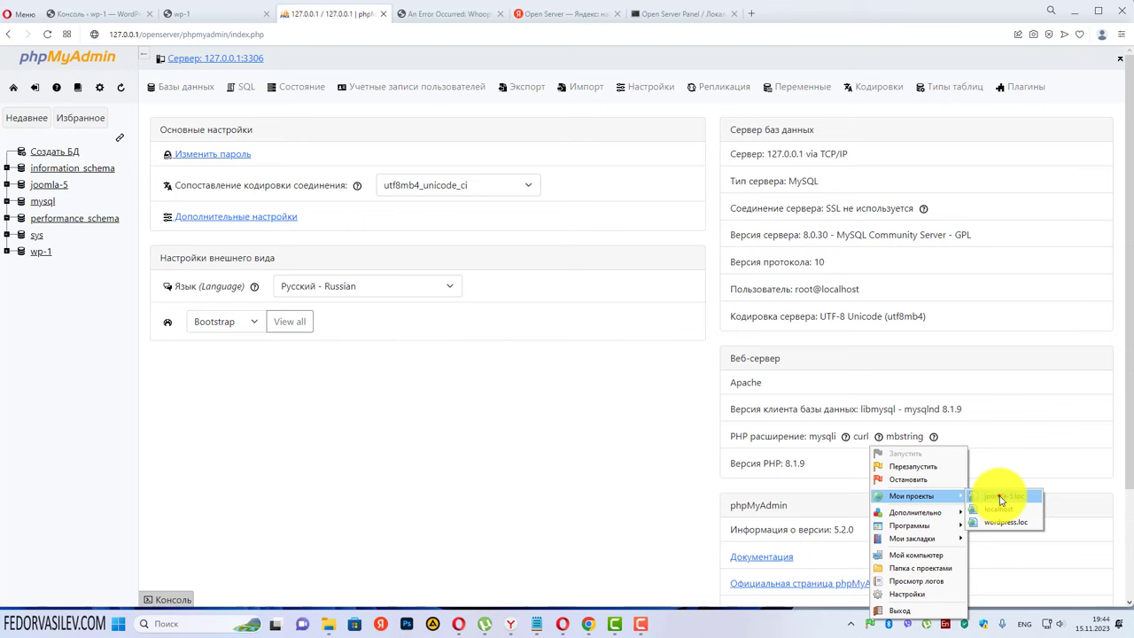
pyautogui.click(1000, 498)
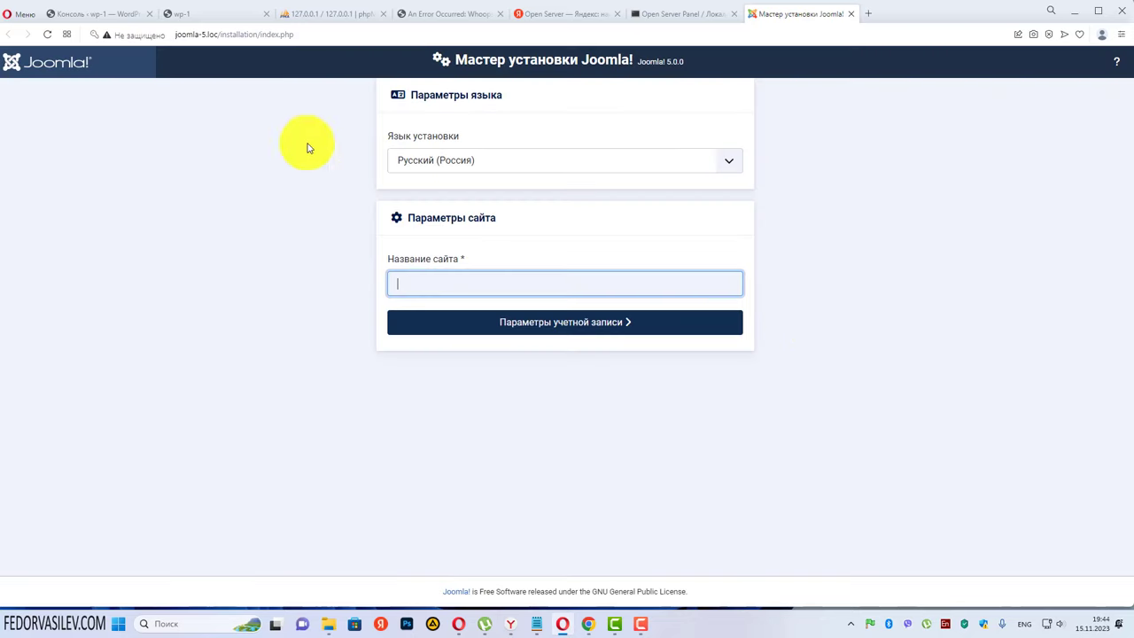
# Name the site "joomla 5" and submit the administrator's name, login, password and e-mail to reach the database parameters.
pyautogui.write('joomla-5')
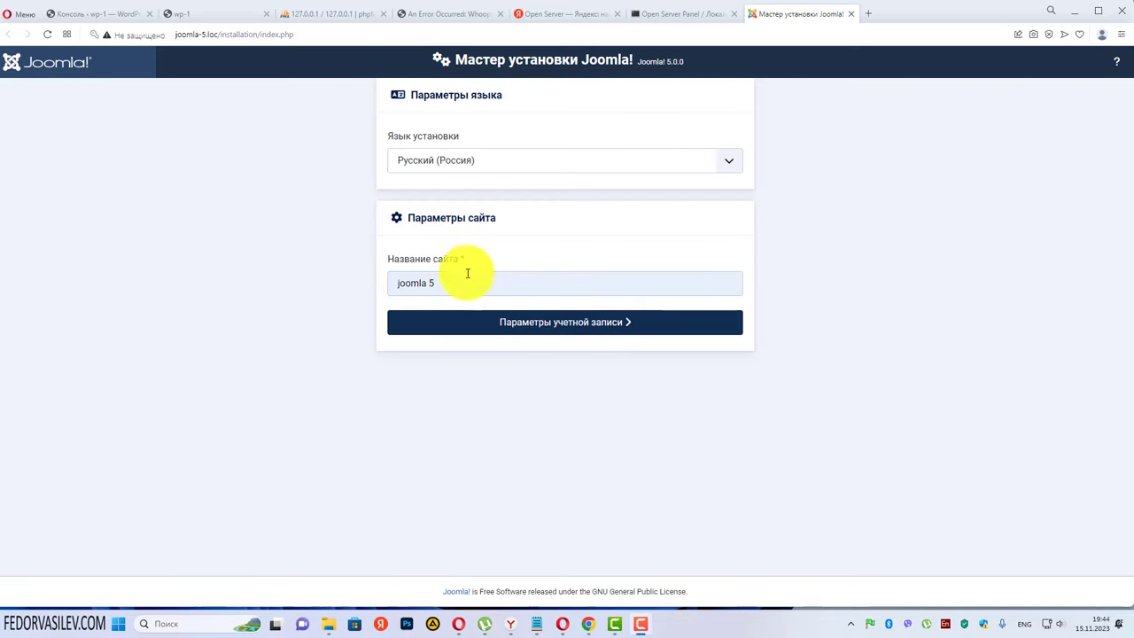
pyautogui.click(567, 323)
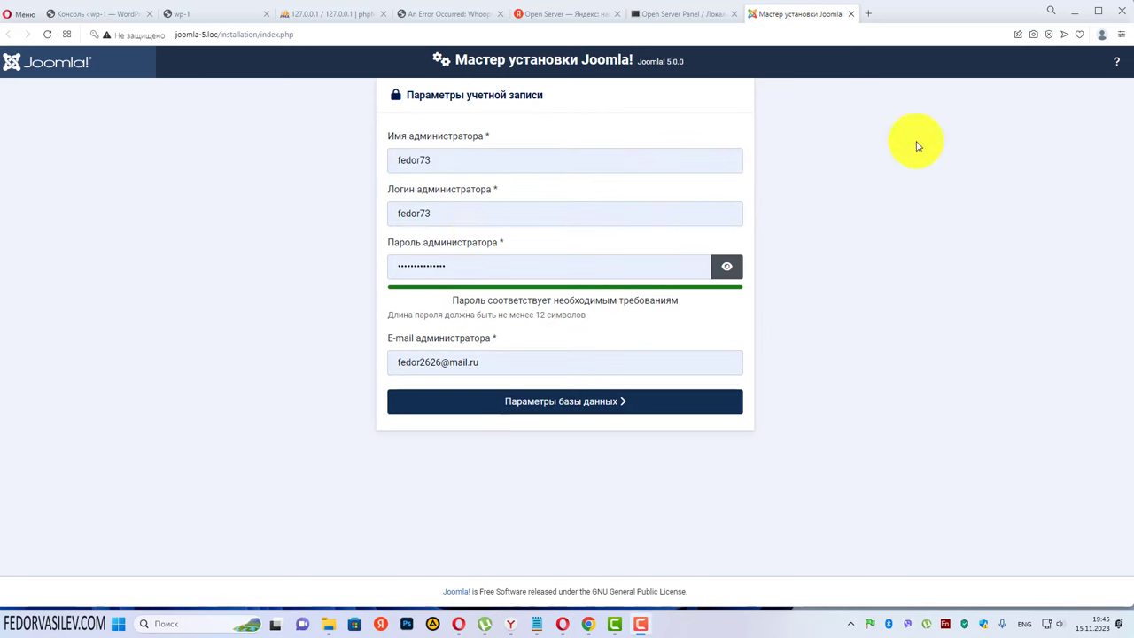
pyautogui.click(606, 404)
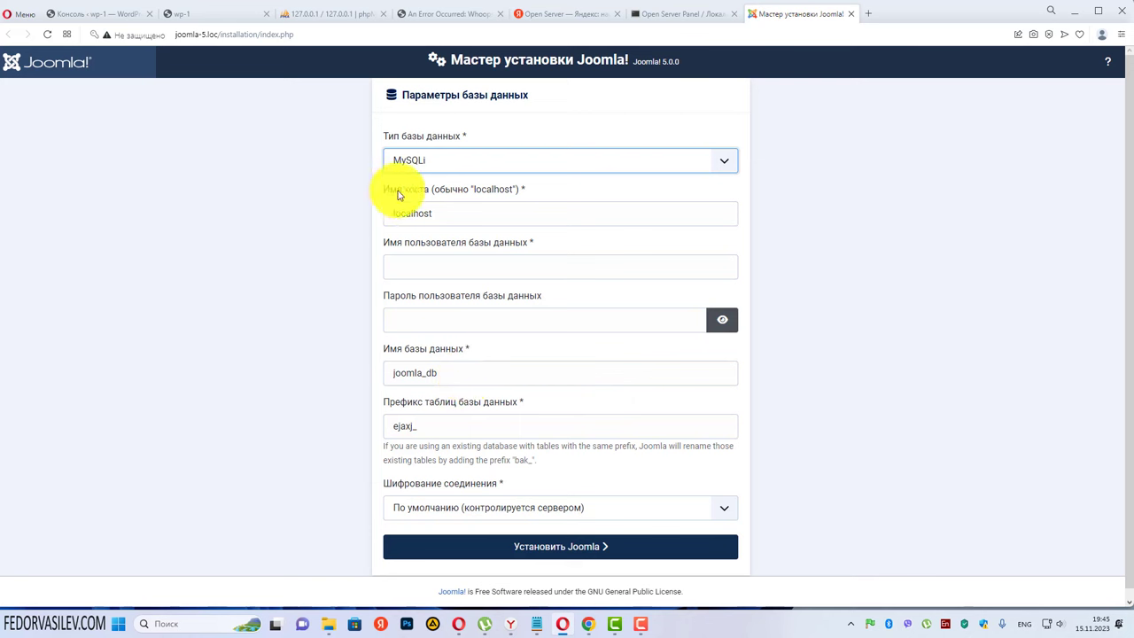
# Keep localhost as the database host and enter root as the database username.
pyautogui.moveTo(448, 210); pyautogui.dragTo(375, 212)
pyautogui.click(463, 265)
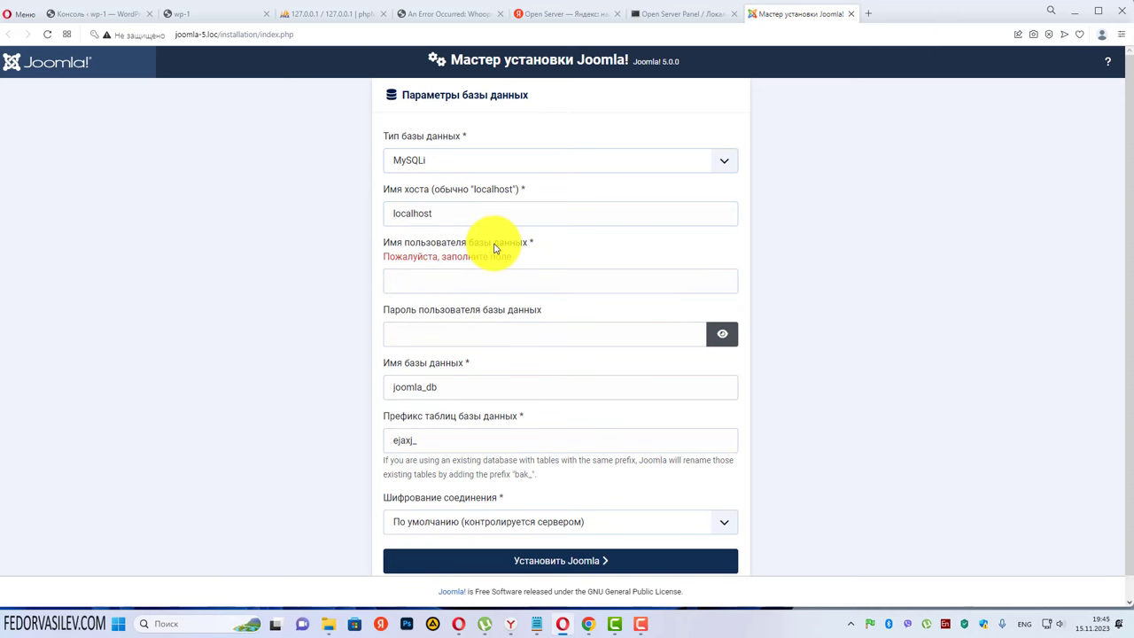
pyautogui.click(417, 285)
pyautogui.write('root')
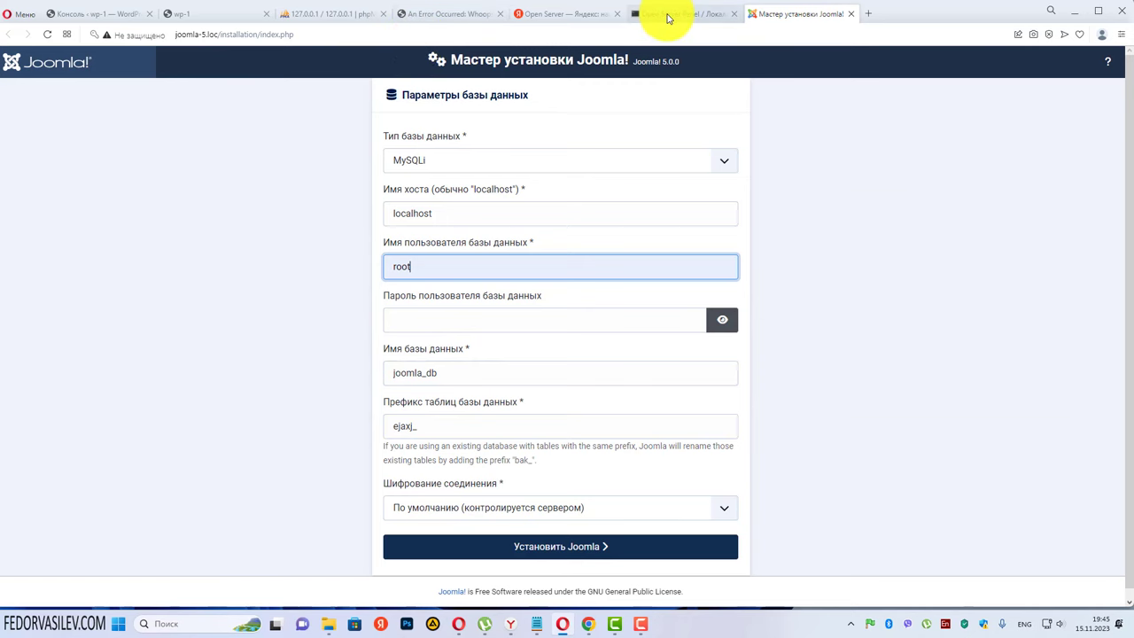
# Copy the joomla-5 database name from phpMyAdmin and paste it as the database name in the Joomla installer.
pyautogui.click(332, 13)
pyautogui.click(53, 184)
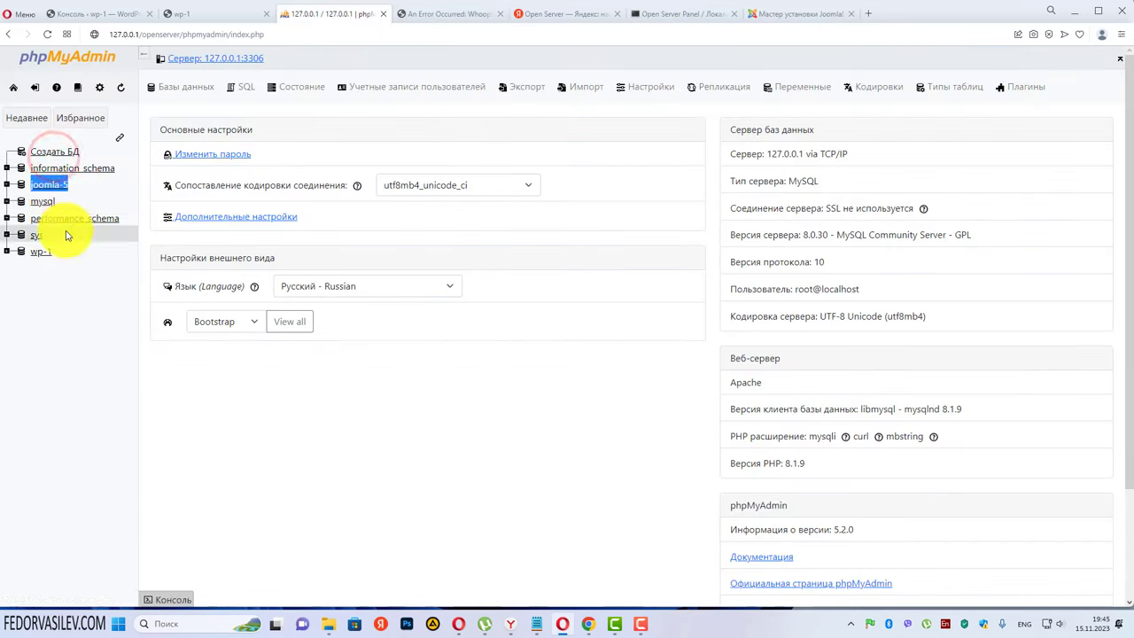
pyautogui.click(783, 14)
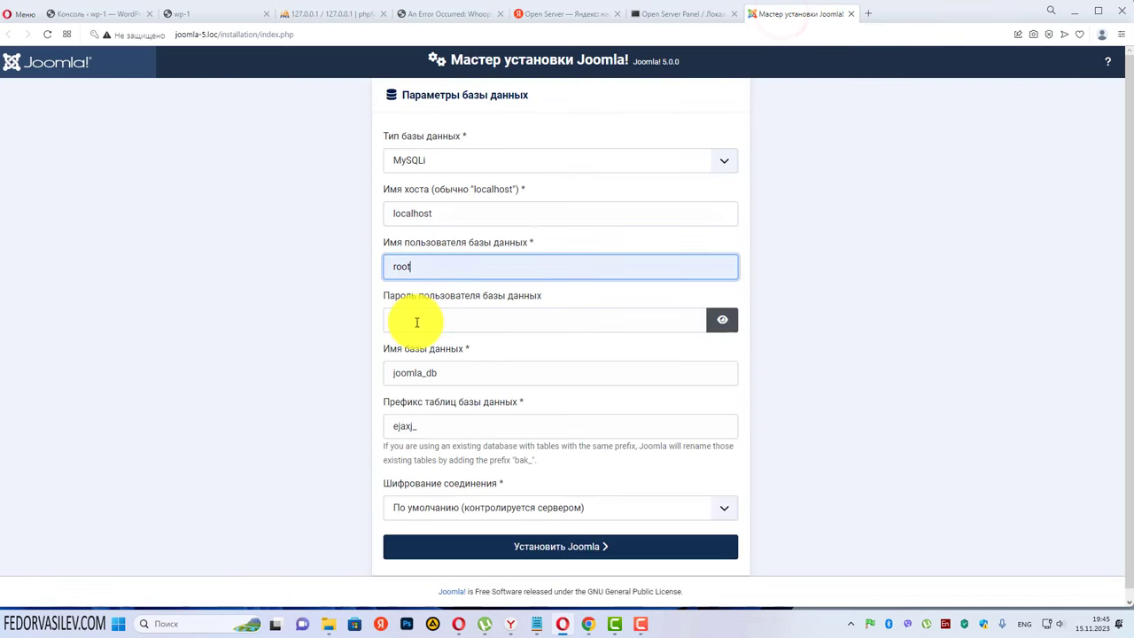
pyautogui.doubleClick(471, 372)
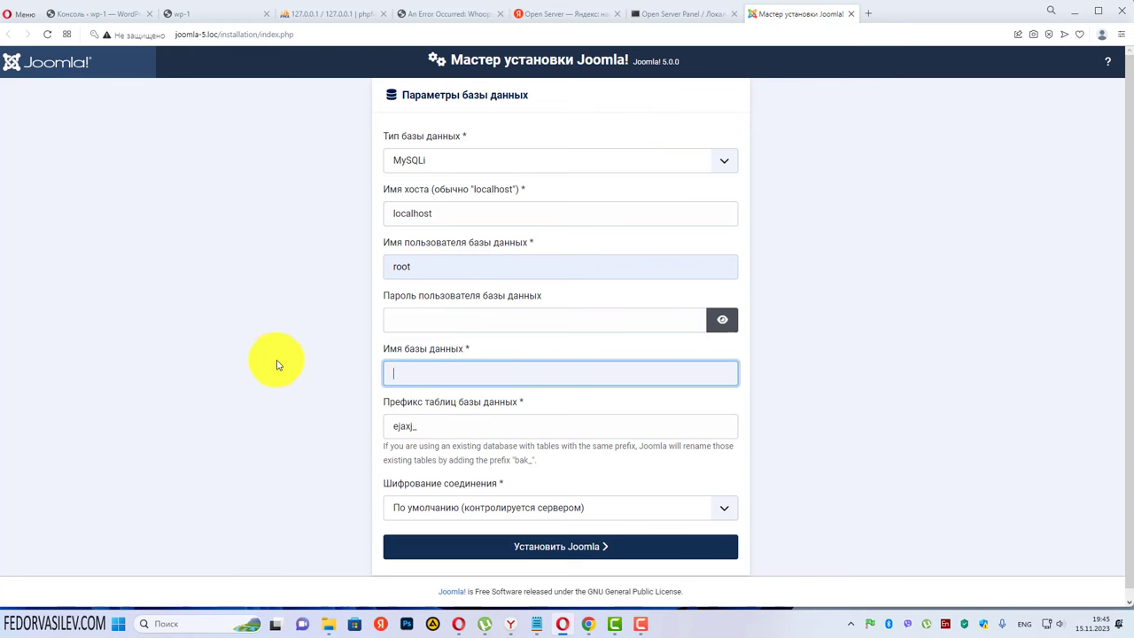
pyautogui.rightClick(415, 370)
pyautogui.click(462, 254)
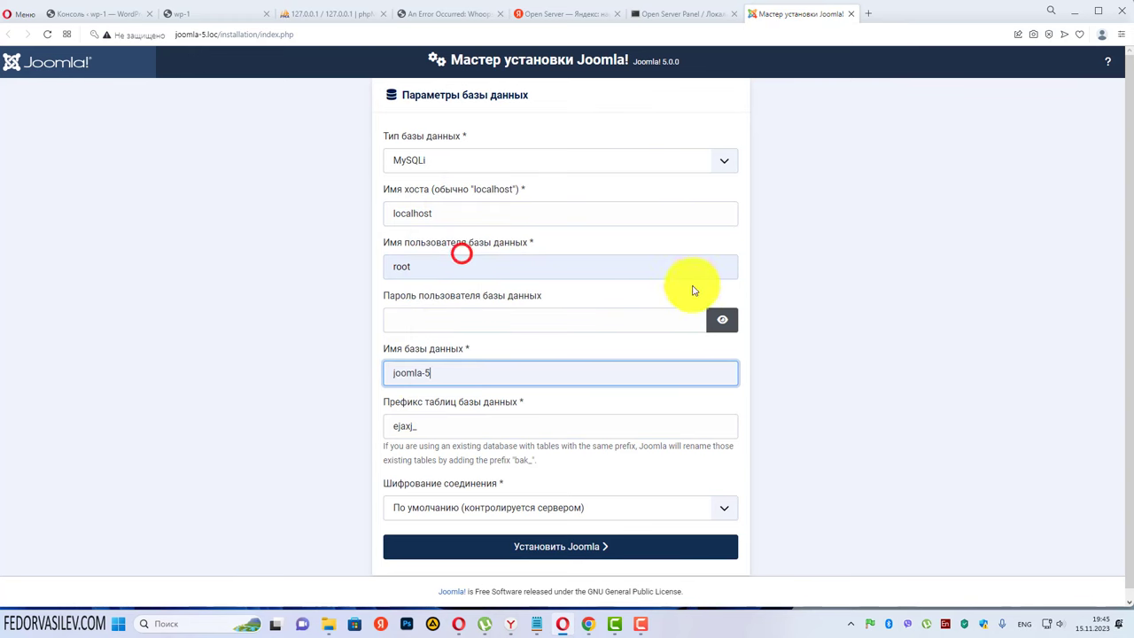
# Install Joomla with the entered database parameters and try to open the administrator control panel.
pyautogui.scroll(-1, 610, 266)
pyautogui.click(551, 543)
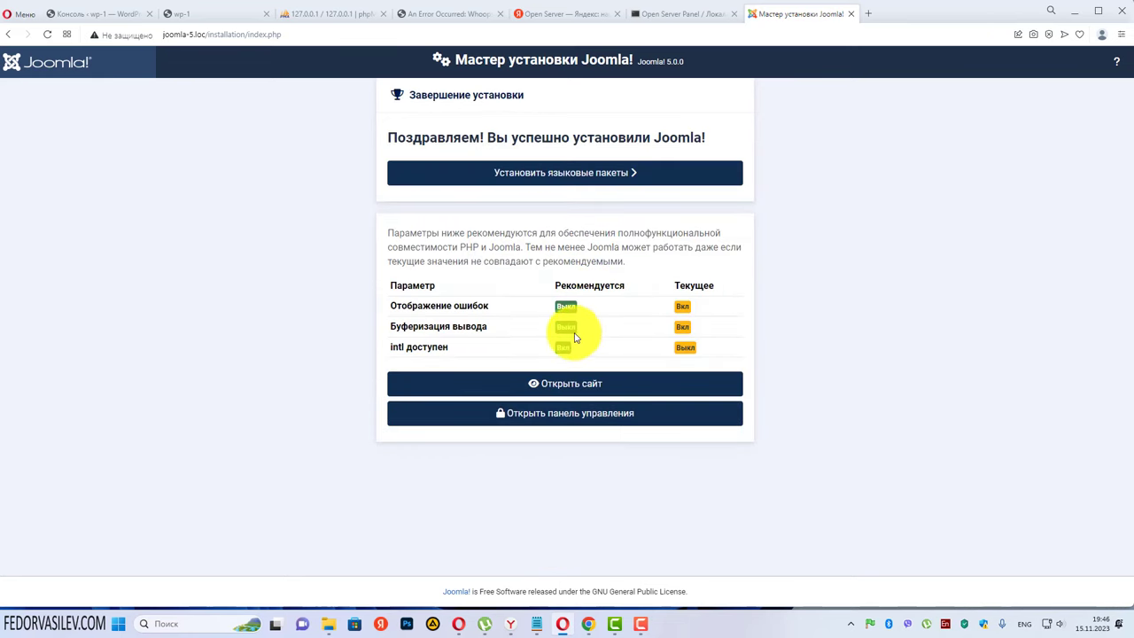
pyautogui.click(547, 415)
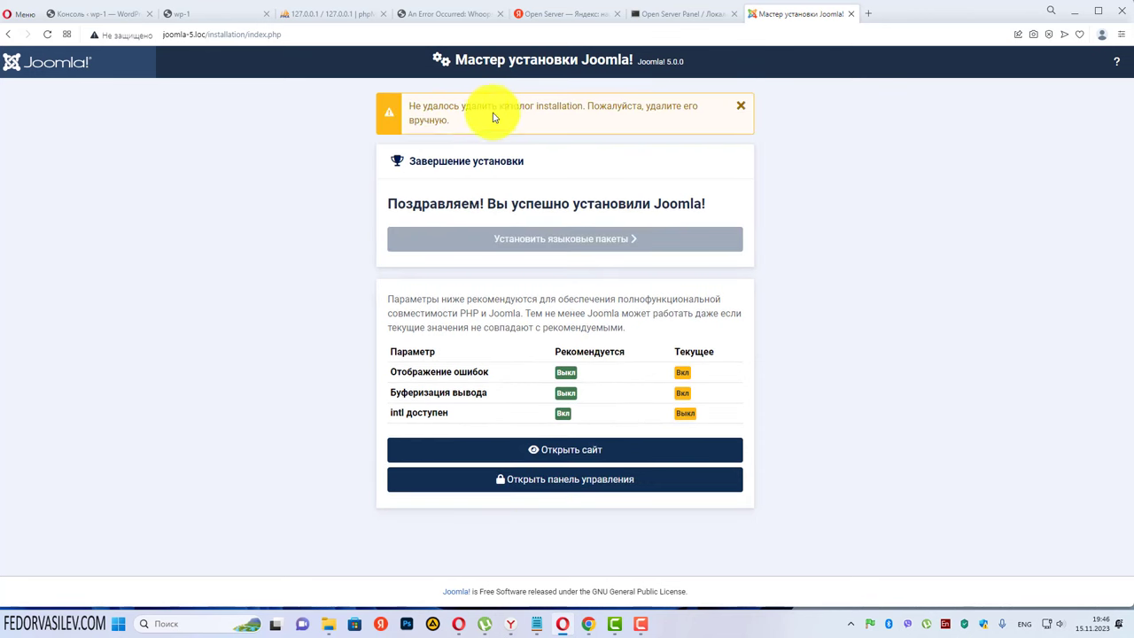
pyautogui.moveTo(510, 110); pyautogui.dragTo(583, 106)
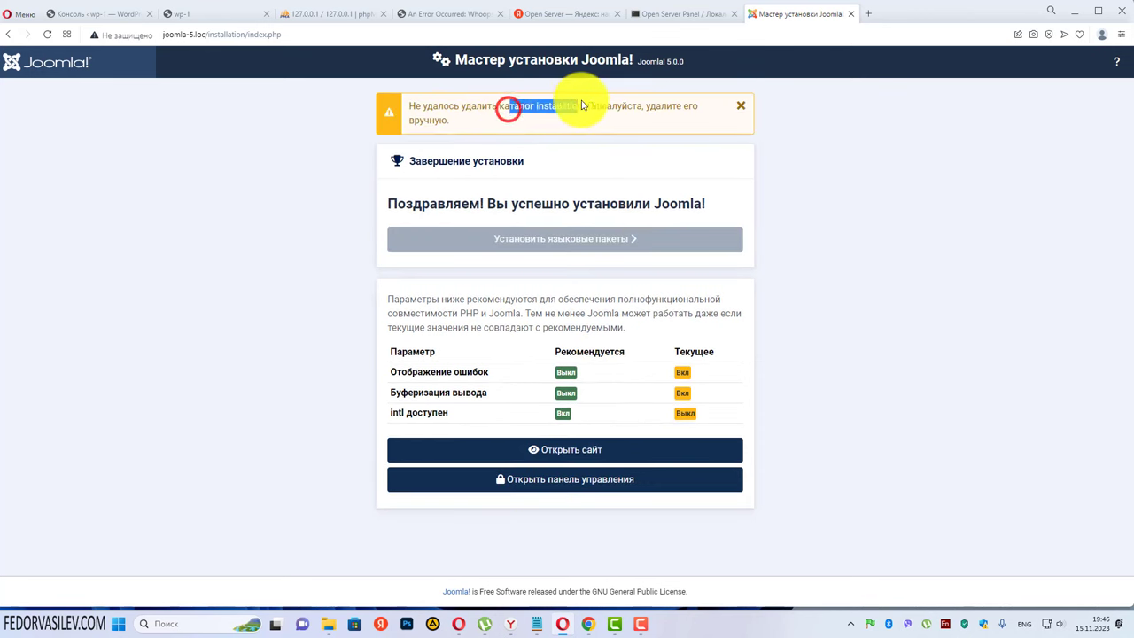
pyautogui.click(538, 109)
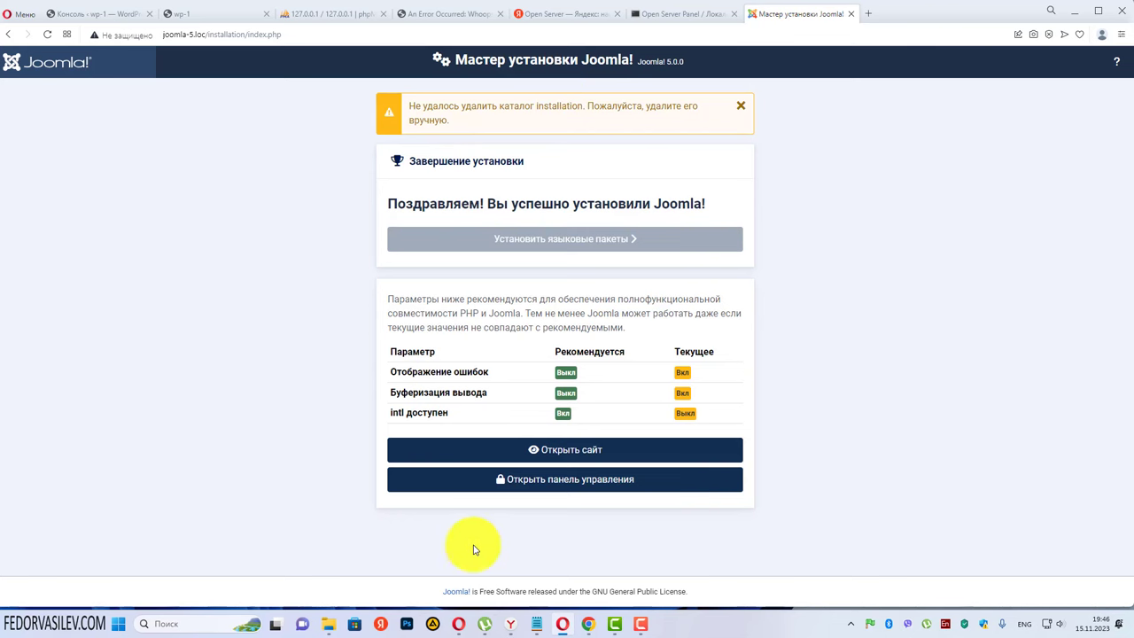
# Switch to File Explorer and delete the installation folder from the joomla-5.loc site folder.
pyautogui.hotkey('alt', 'Tab')
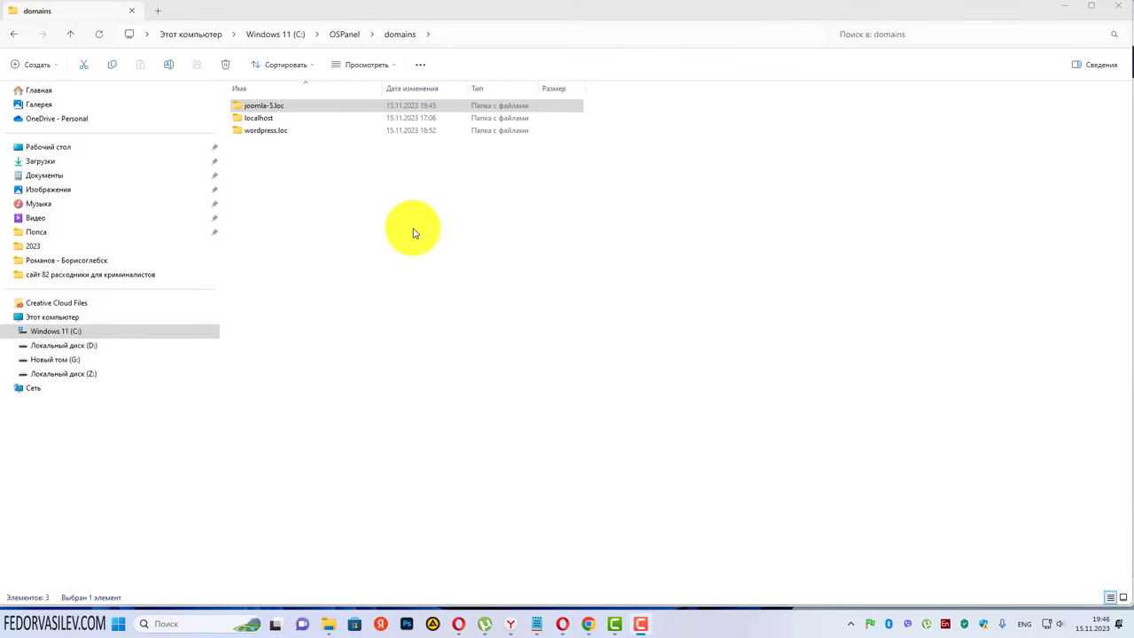
pyautogui.click(248, 108)
pyautogui.doubleClick(247, 108)
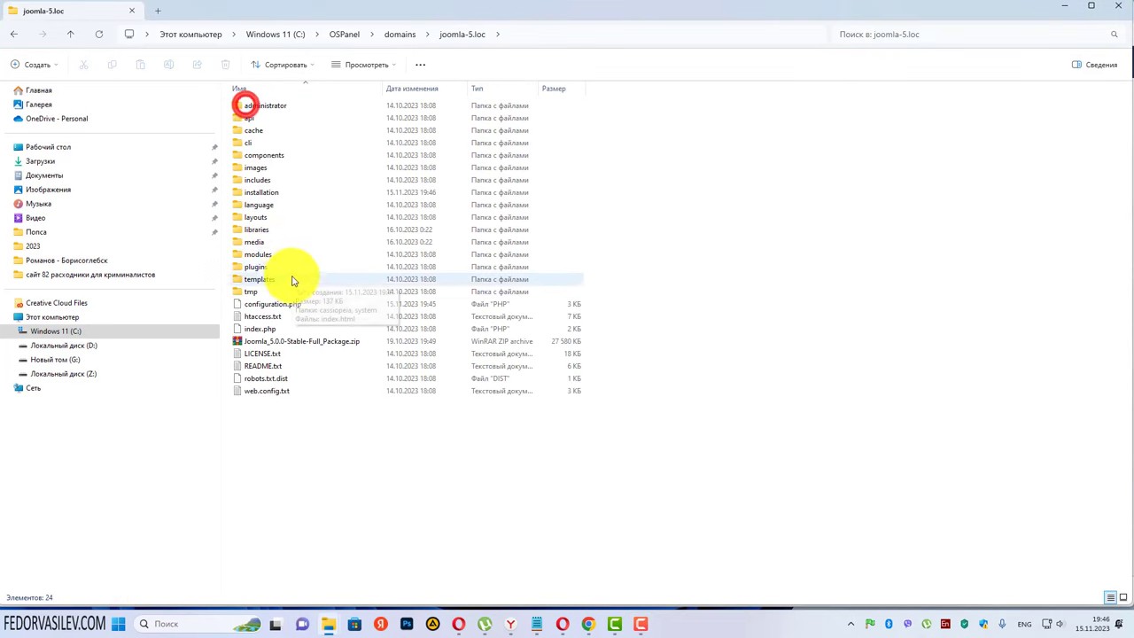
pyautogui.click(258, 191)
pyautogui.rightClick(263, 195)
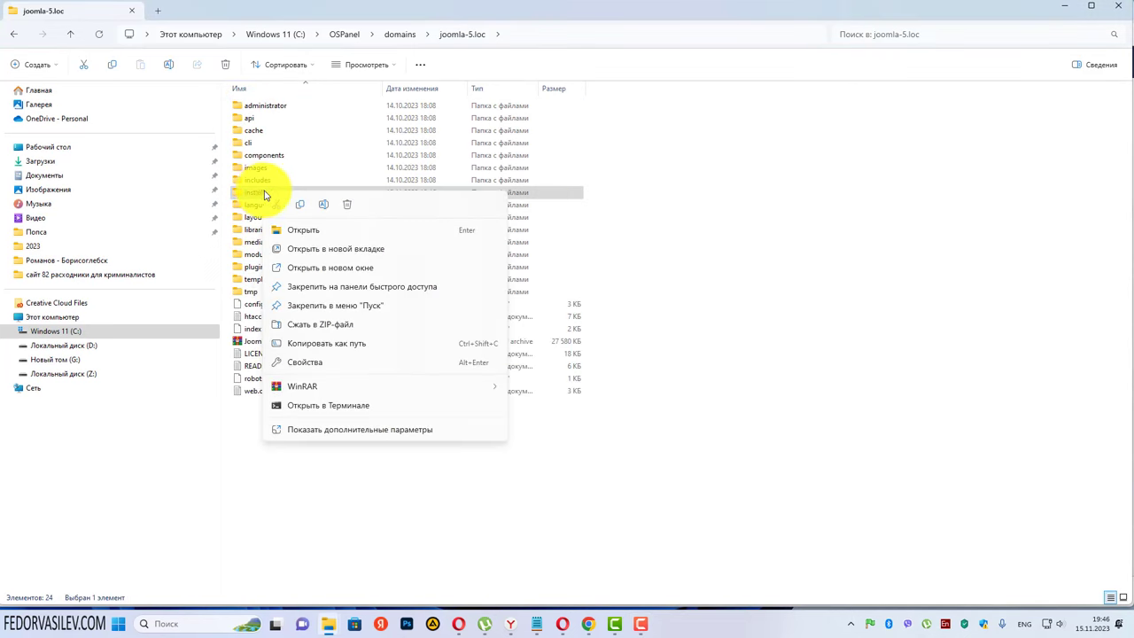
pyautogui.click(345, 200)
pyautogui.click(1065, 5)
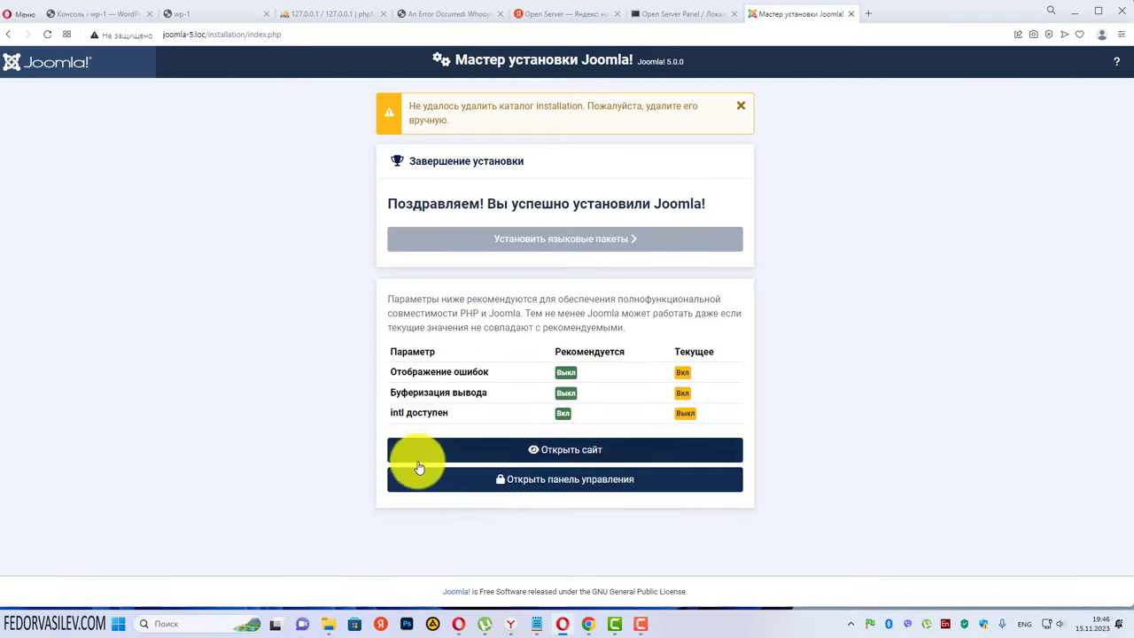
# Open Joomla's administrator login from the installer's final page and log in with the saved username and password.
pyautogui.click(578, 486)
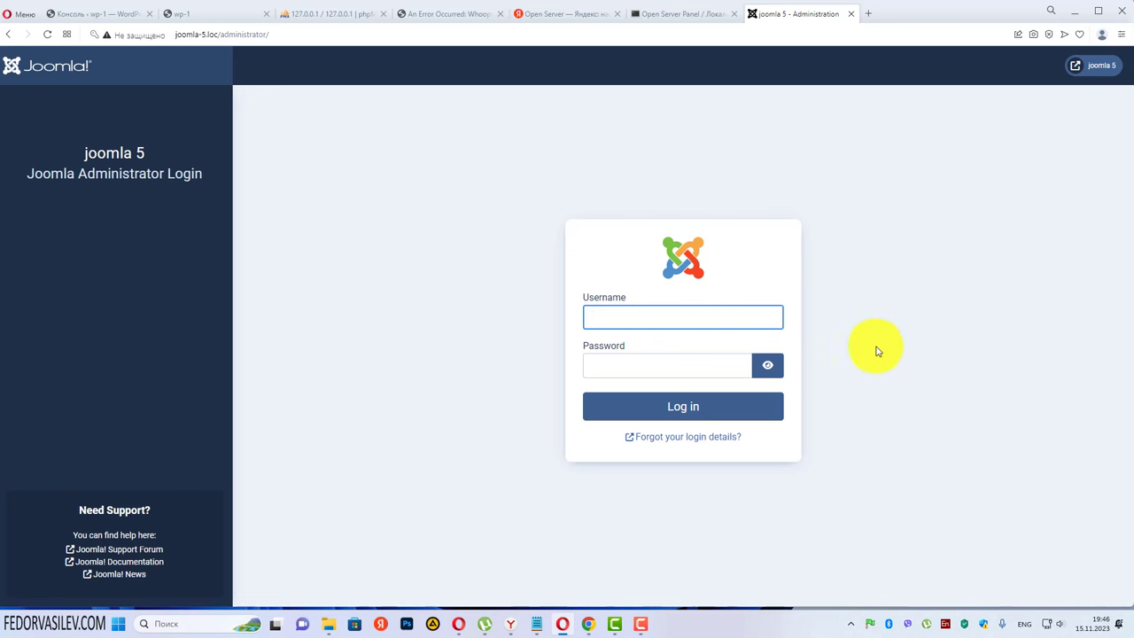
pyautogui.click(635, 316)
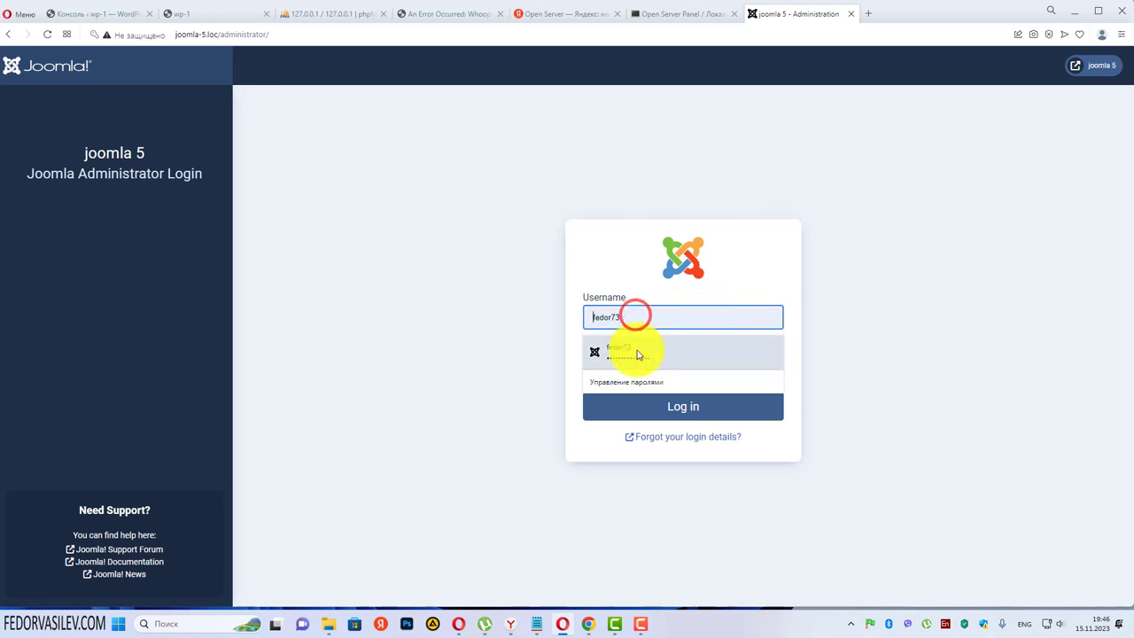
pyautogui.click(635, 352)
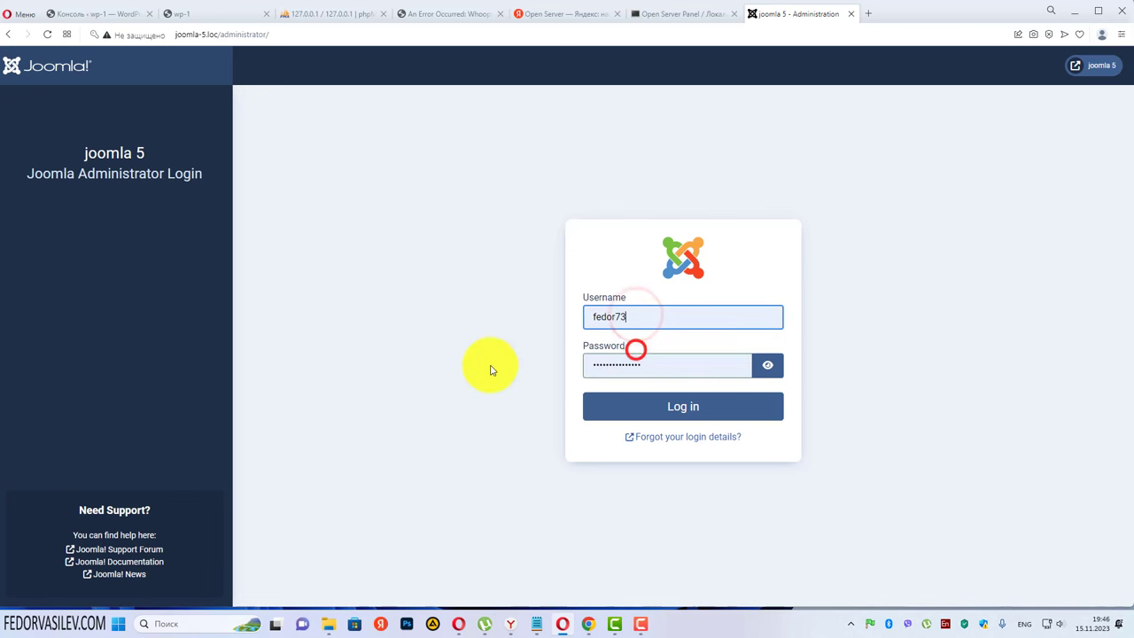
pyautogui.click(675, 410)
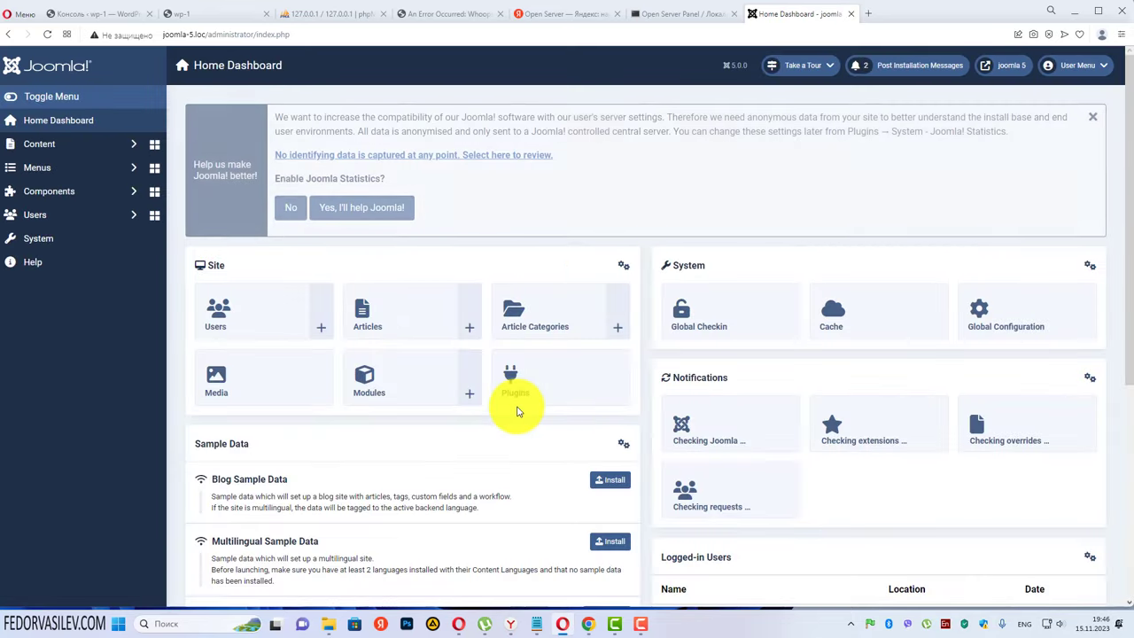
# Decline Joomla Statistics and look through the Home Dashboard.
pyautogui.click(292, 208)
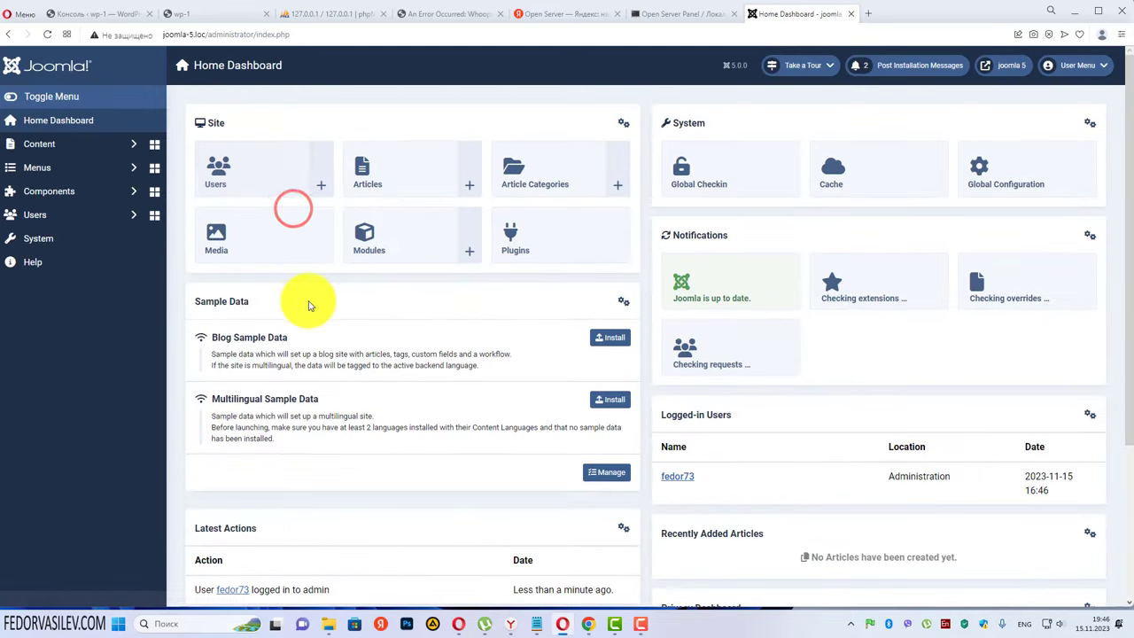
pyautogui.scroll(-5, 292, 292)
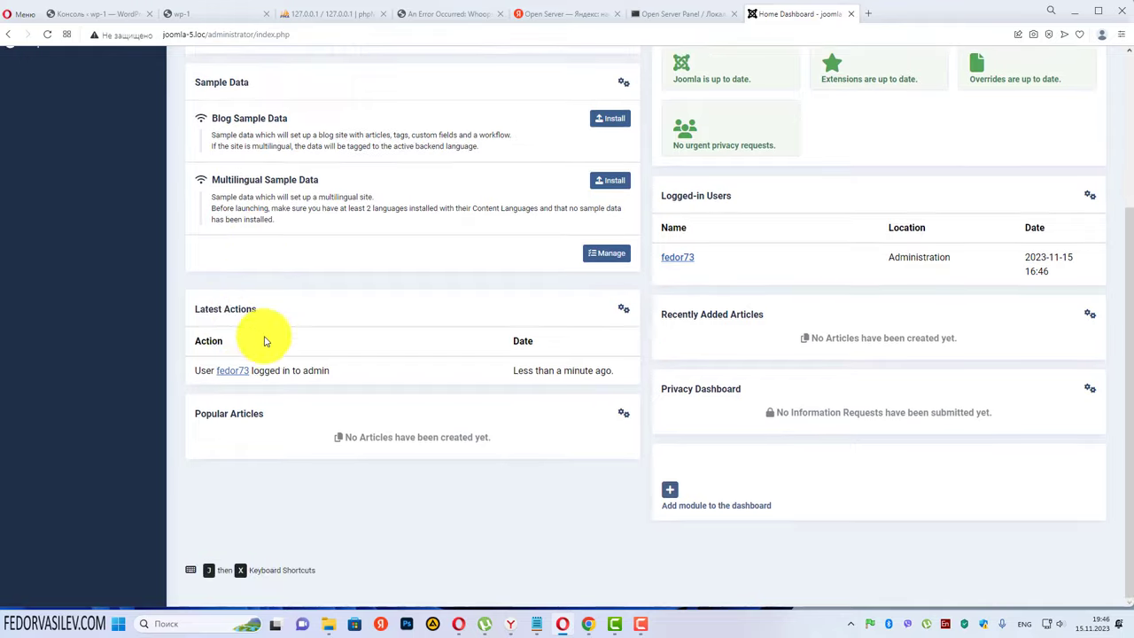
pyautogui.scroll(5, 263, 334)
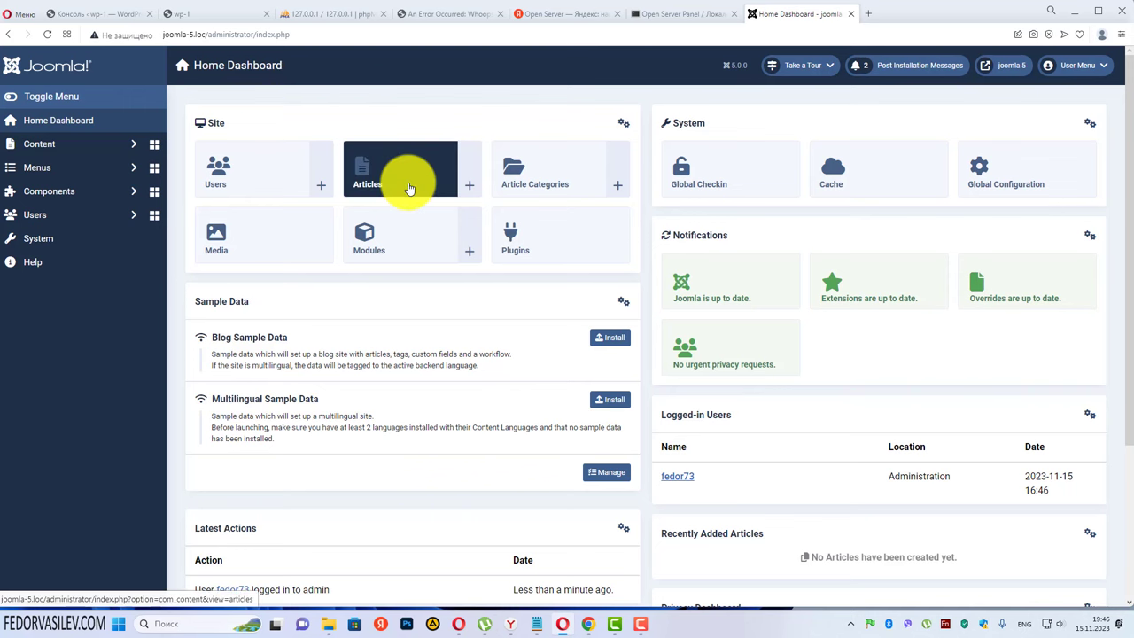
pyautogui.scroll(-5, 408, 190)
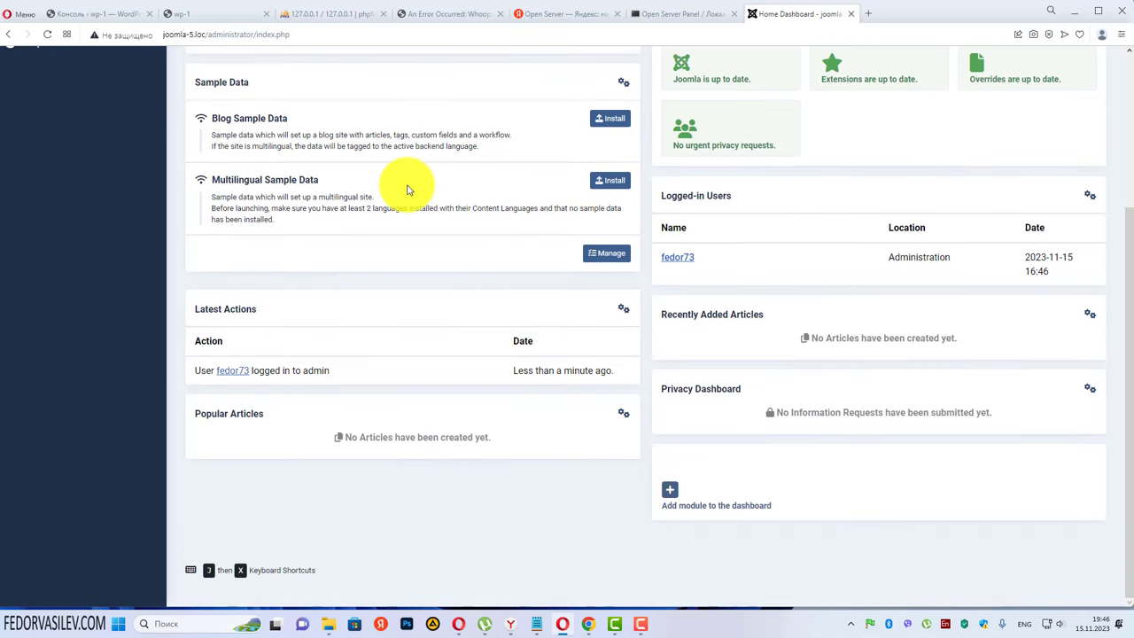
pyautogui.scroll(5, 424, 293)
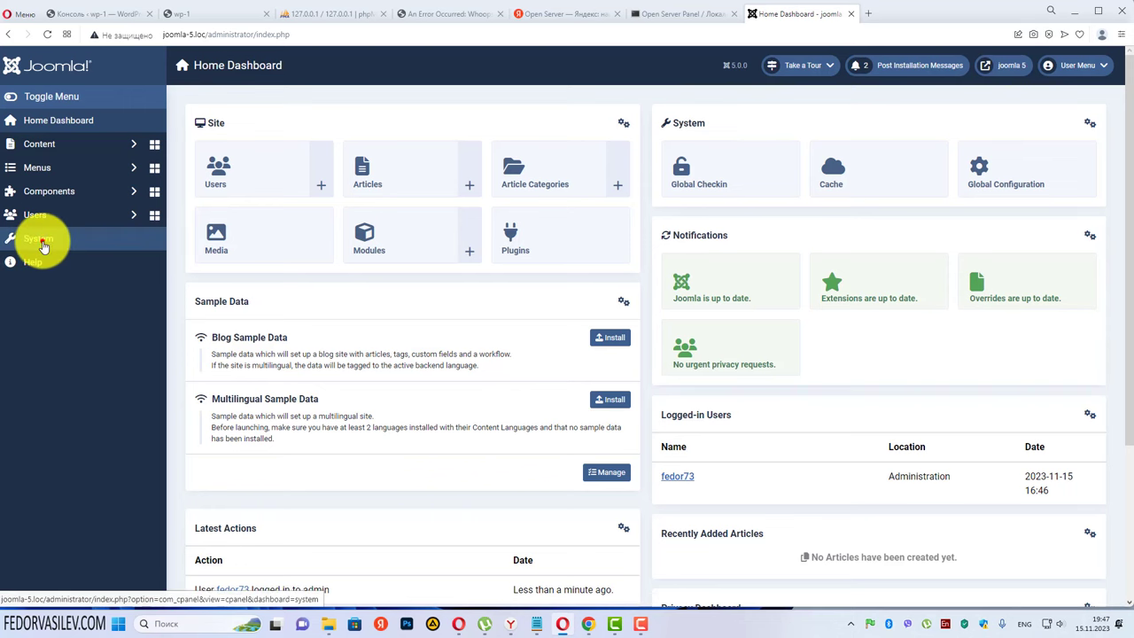
# Install the Russian language pack from the package file ru-RU_joomla_lang_full_4.4.0v1.zip as an extension.
pyautogui.click(42, 246)
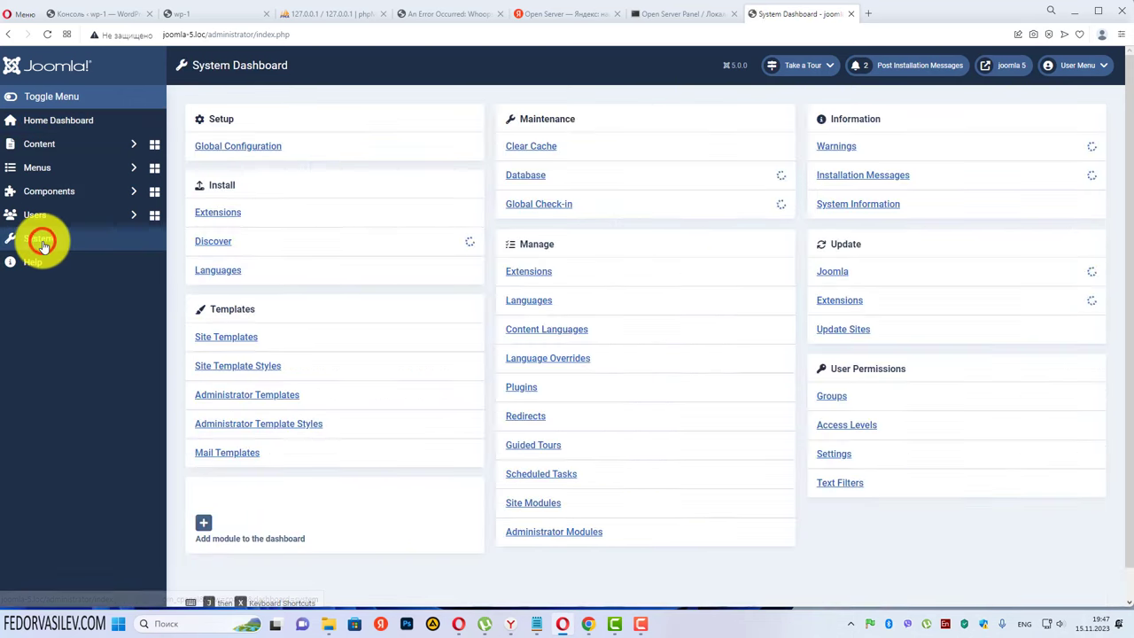
pyautogui.click(219, 211)
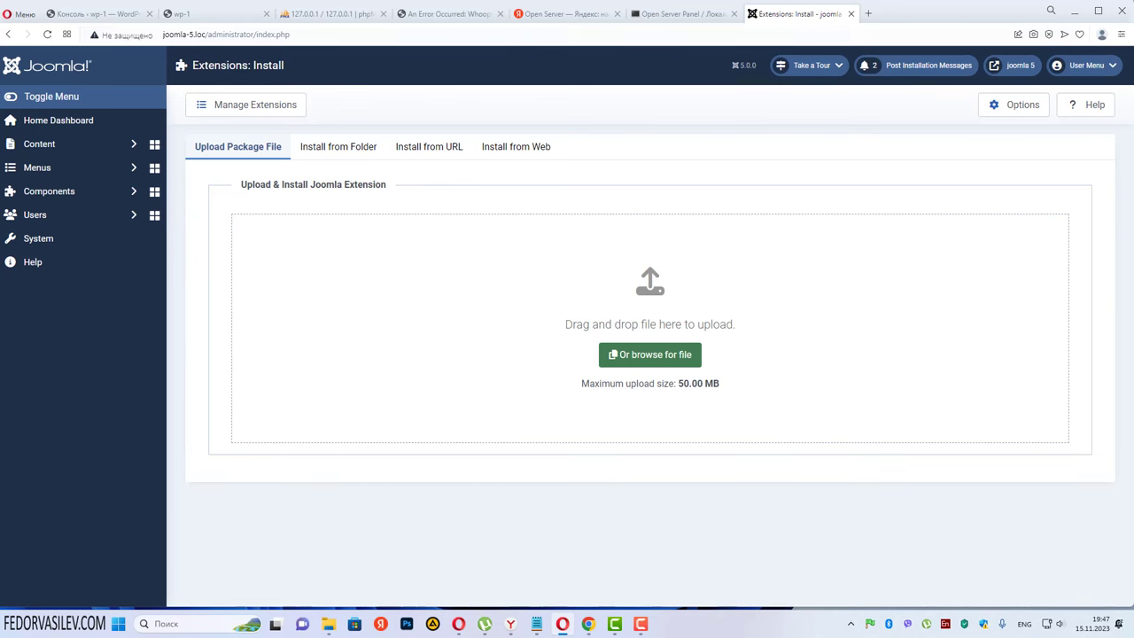
pyautogui.click(649, 355)
pyautogui.click(178, 355)
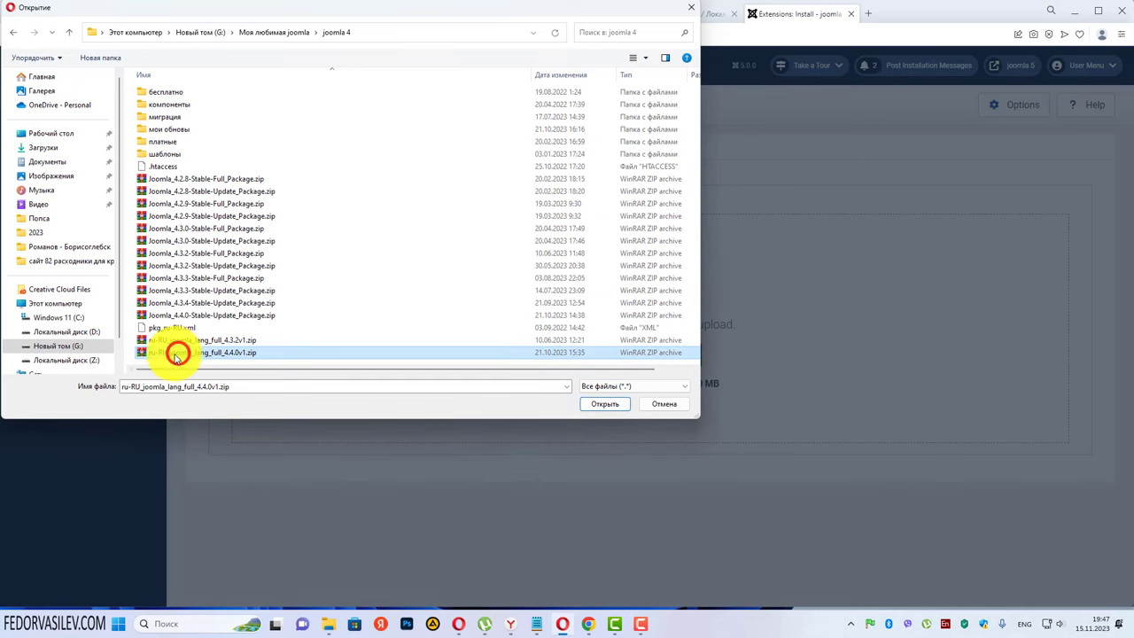
pyautogui.click(594, 405)
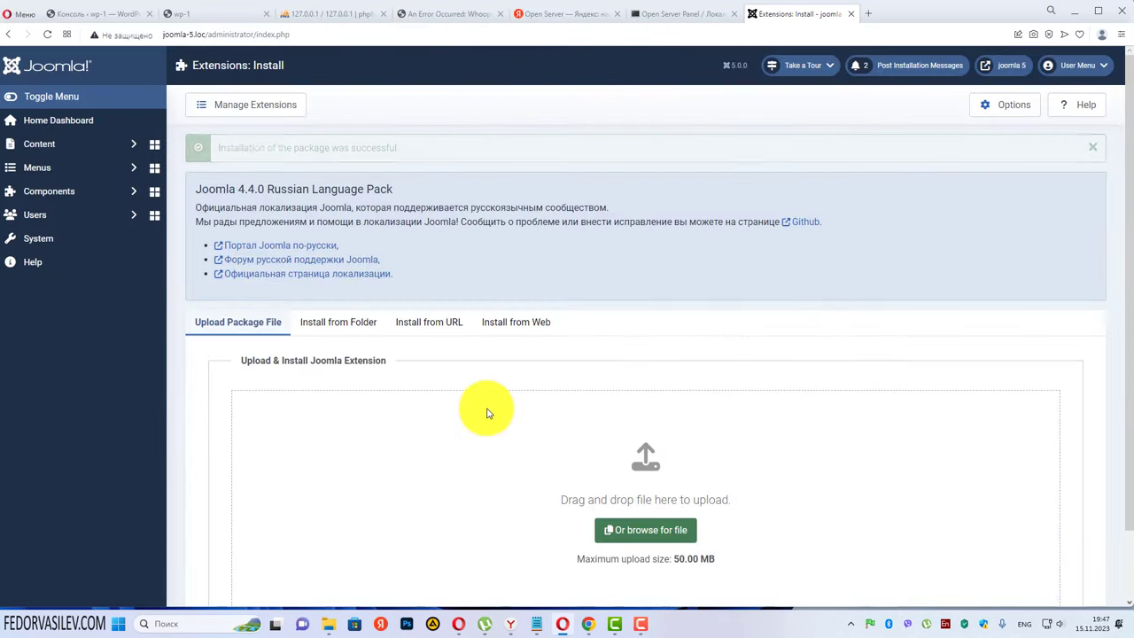
pyautogui.moveTo(241, 147); pyautogui.dragTo(366, 144)
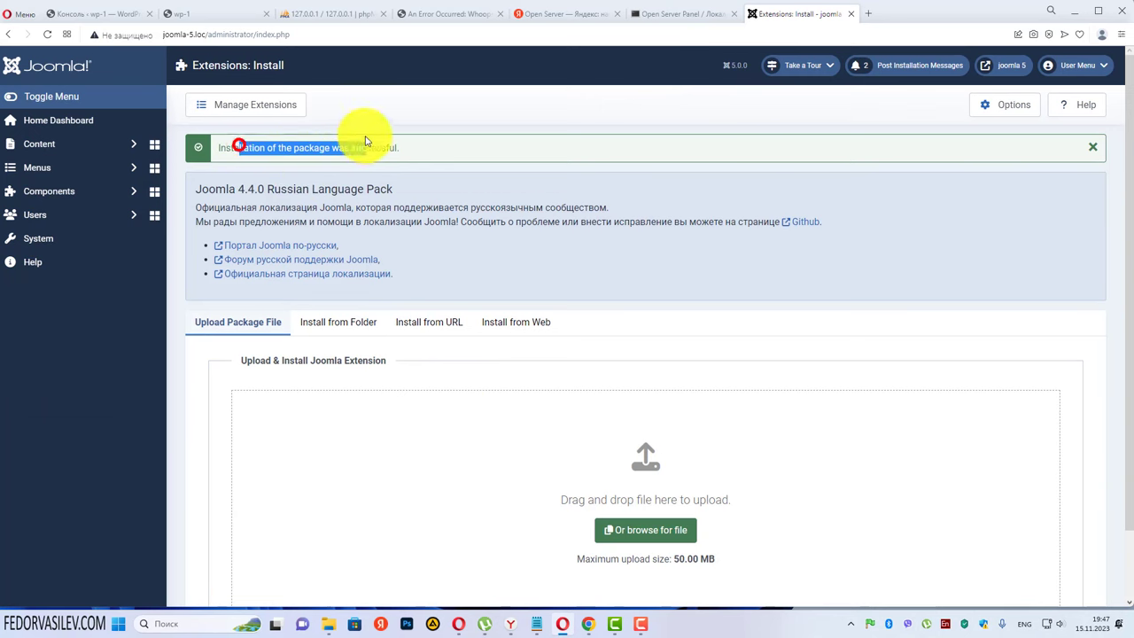
# Open the installed site languages and set Russian (ru-RU) as the default site language.
pyautogui.click(70, 239)
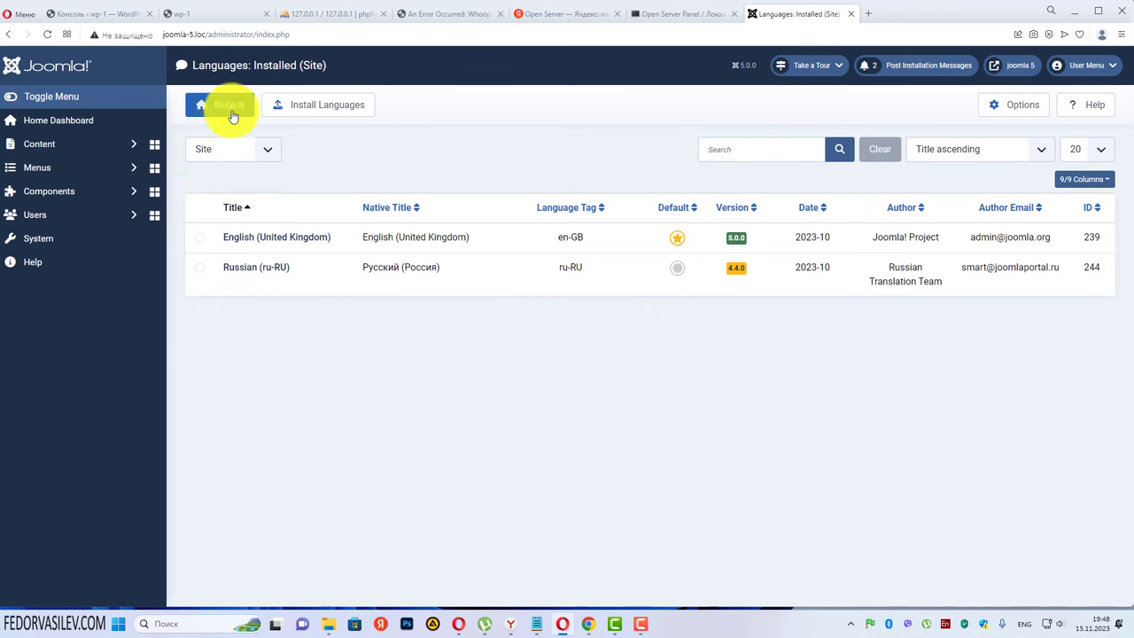
pyautogui.click(200, 267)
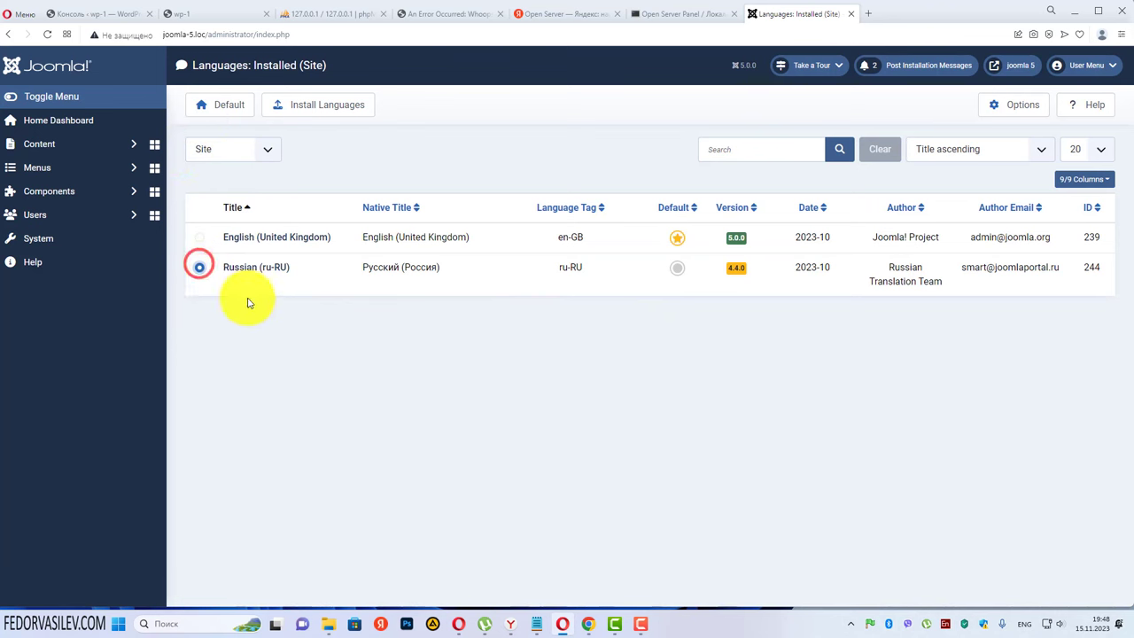
pyautogui.click(677, 270)
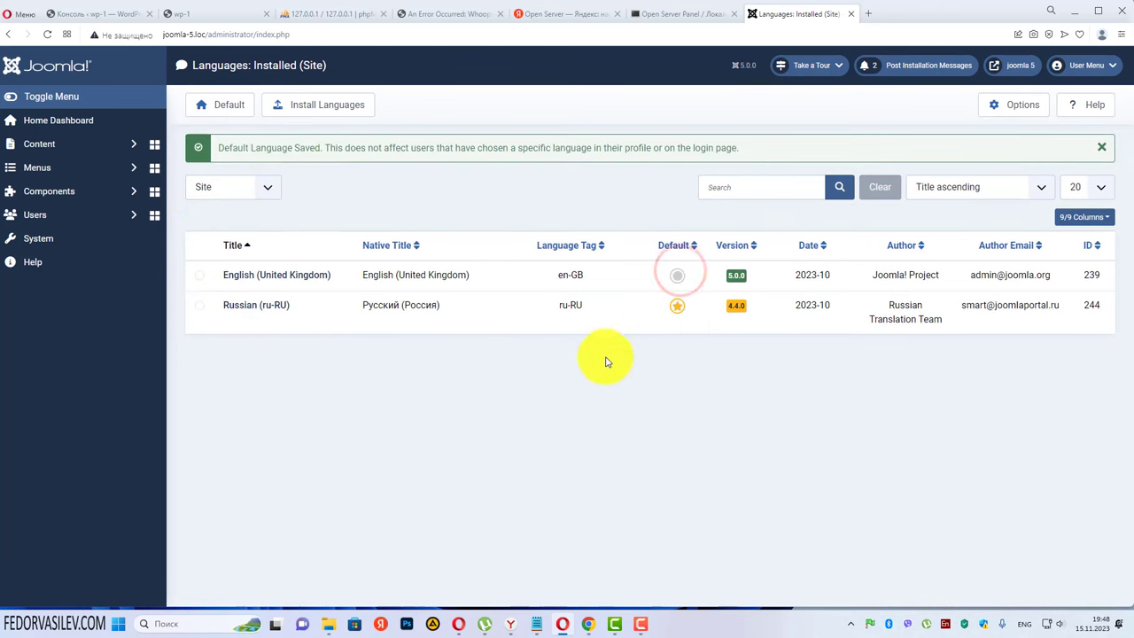
# Set Russian (ru-RU) as the default language for the Administrator area and return to the home dashboard.
pyautogui.click(270, 187)
pyautogui.click(248, 214)
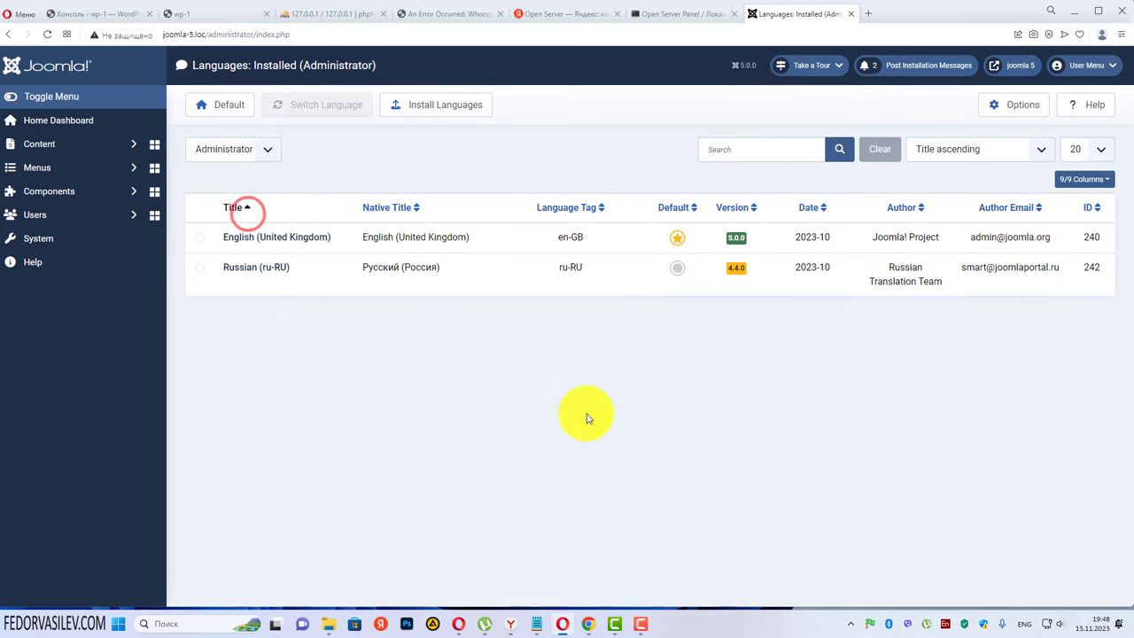
pyautogui.click(675, 270)
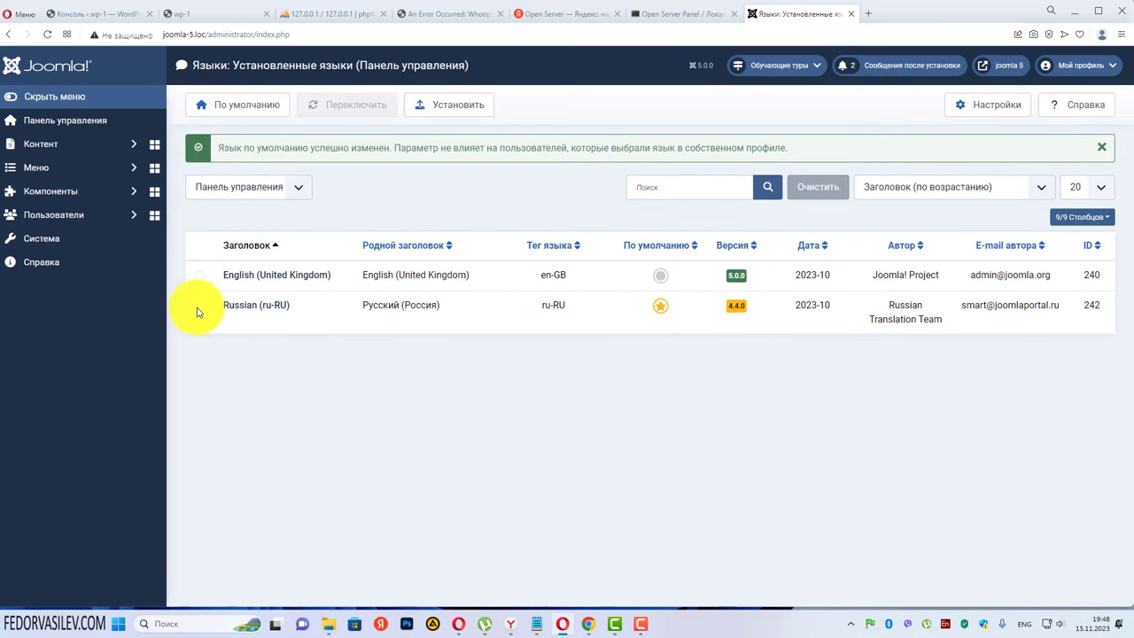
pyautogui.click(53, 120)
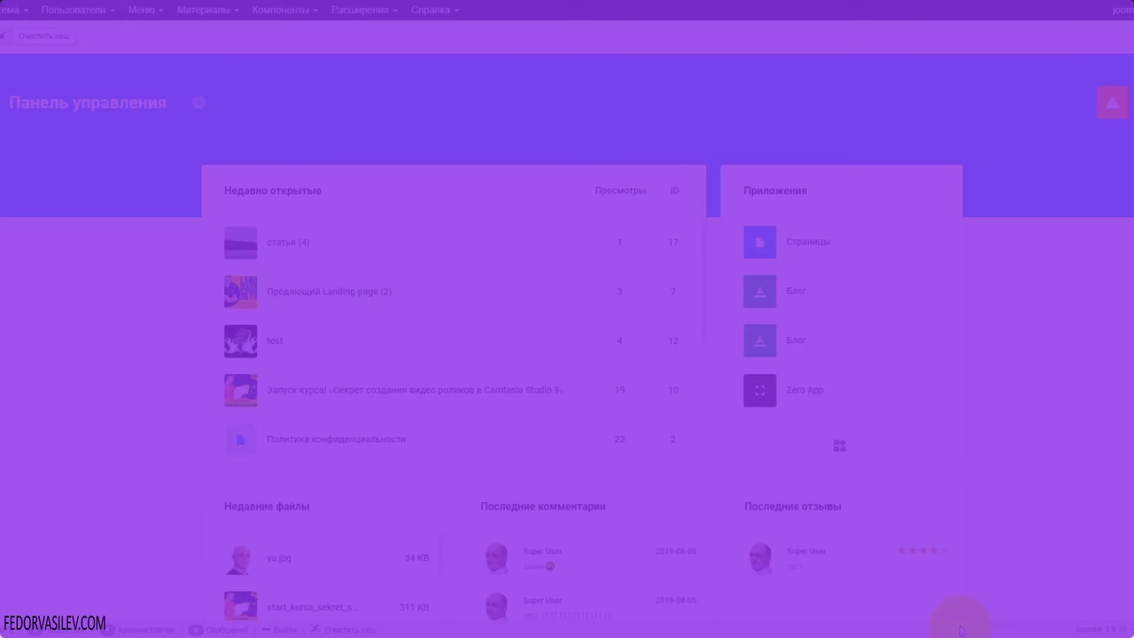
pyautogui.click(1114, 105)
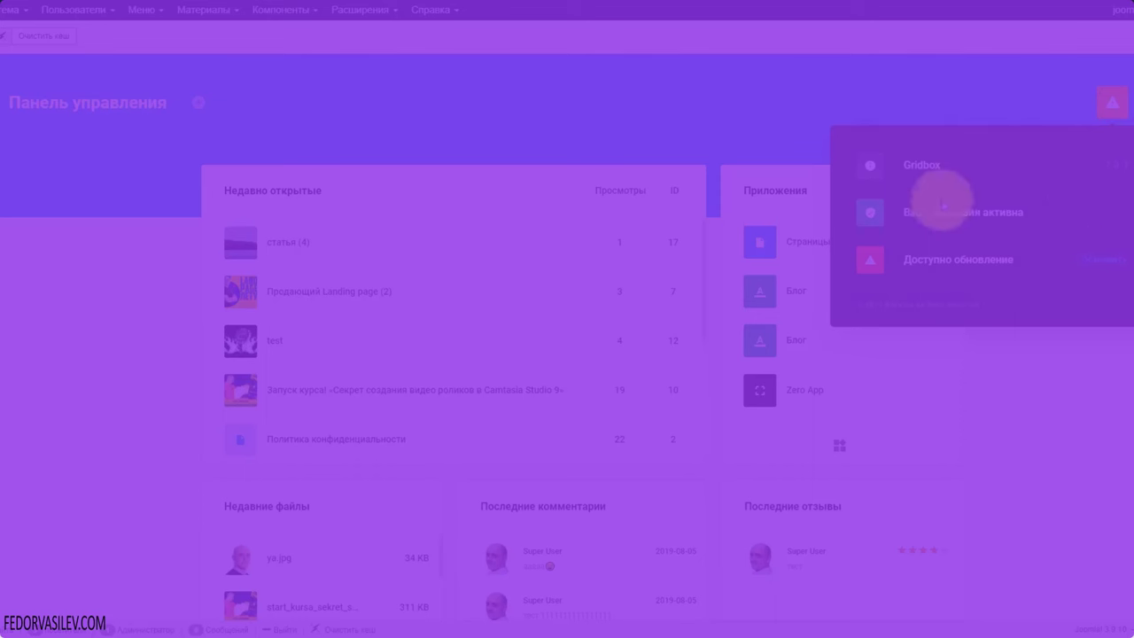
pyautogui.click(969, 158)
pyautogui.click(17, 213)
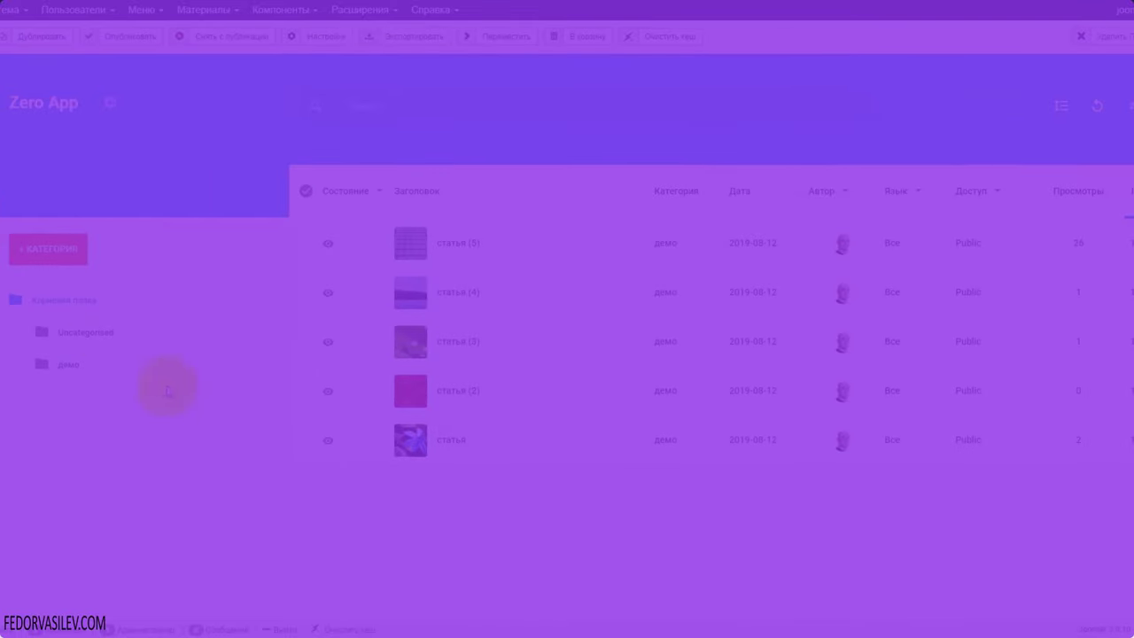
pyautogui.click(110, 104)
pyautogui.click(119, 264)
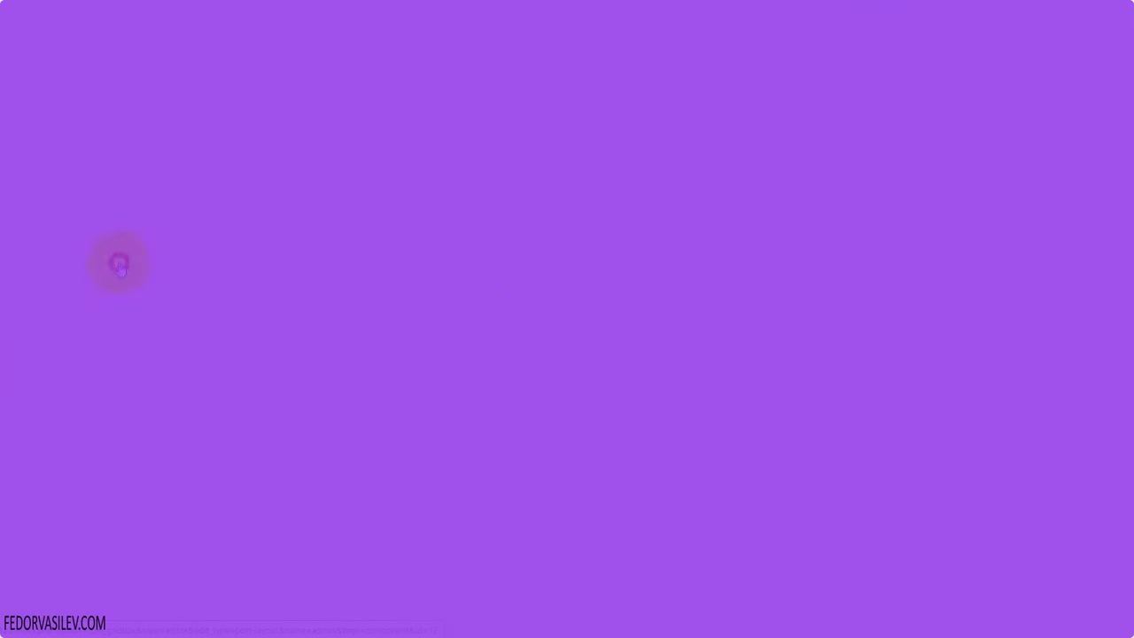